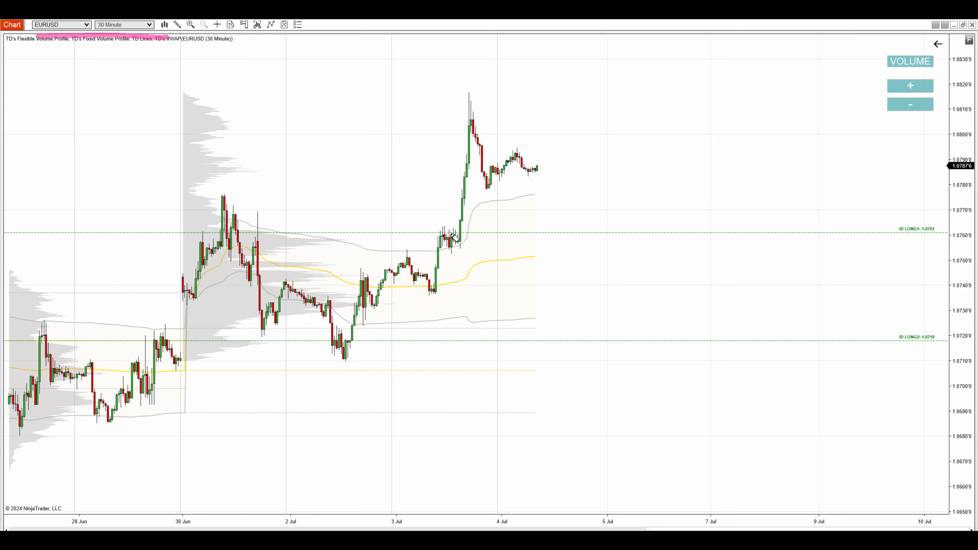
# Trace the ID LONG1 (1.0761) and ID LONG2 (1.0718) levels with blue freehand lines and erase the drawings.
pyautogui.moveTo(462, 233); pyautogui.dragTo(815, 233)
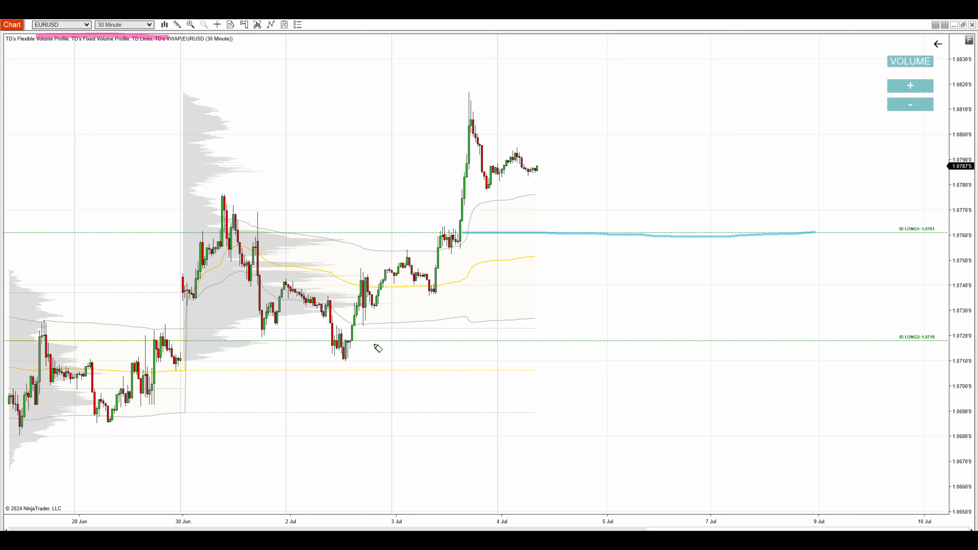
pyautogui.moveTo(377, 348); pyautogui.dragTo(814, 345)
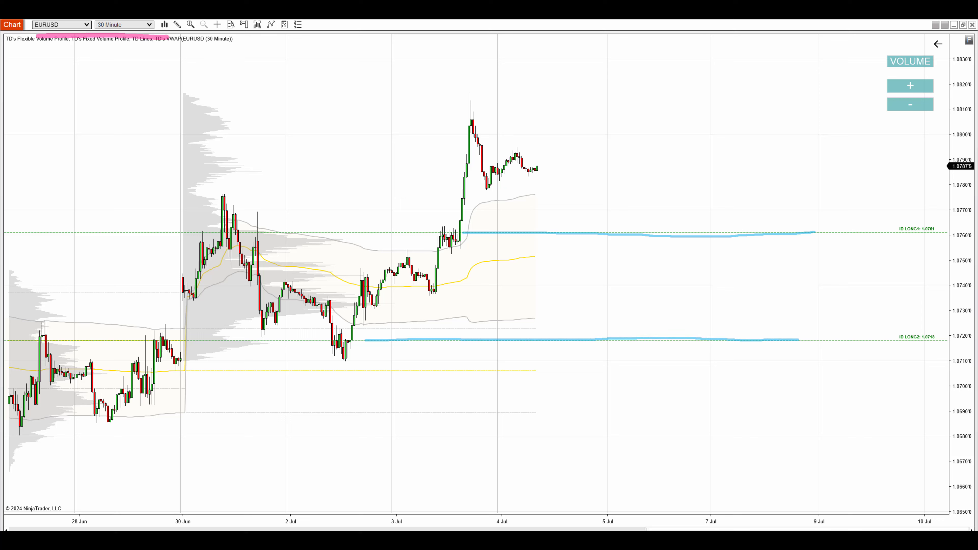
pyautogui.press('e')
# Trace the ID LONG1 level in blue, circle its 1.0761 label, and clear the markings.
pyautogui.moveTo(465, 234); pyautogui.dragTo(840, 233)
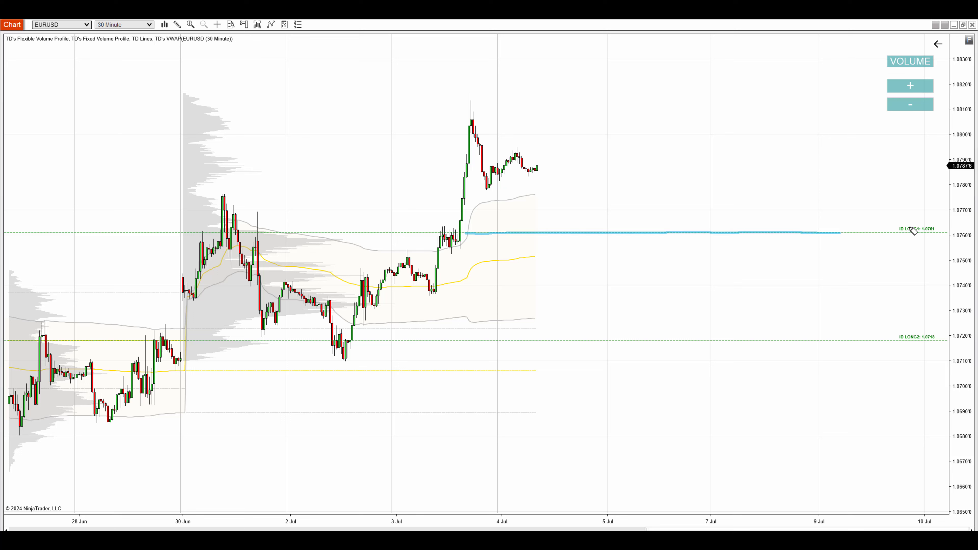
pyautogui.moveTo(920, 222)
pyautogui.mouseDown()
pyautogui.moveTo(889, 239)
pyautogui.moveTo(910, 222)
pyautogui.mouseUp()
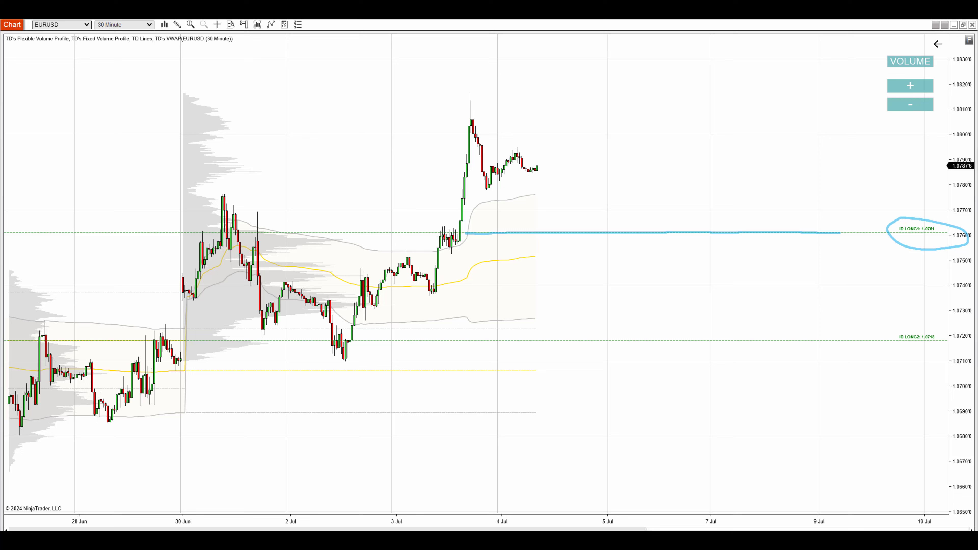
pyautogui.press('Escape')
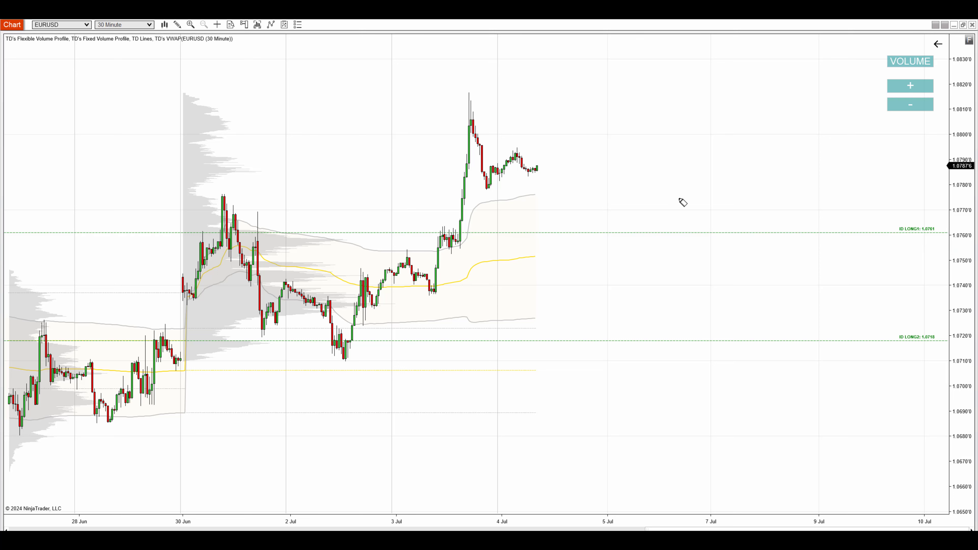
# Mark the rally from the 2 July low to the 3 July high with a temporary arrow and plot a flexible volume profile across it.
pyautogui.moveTo(358, 344)
pyautogui.mouseDown()
pyautogui.moveTo(475, 86)
pyautogui.moveTo(480, 102)
pyautogui.mouseUp()
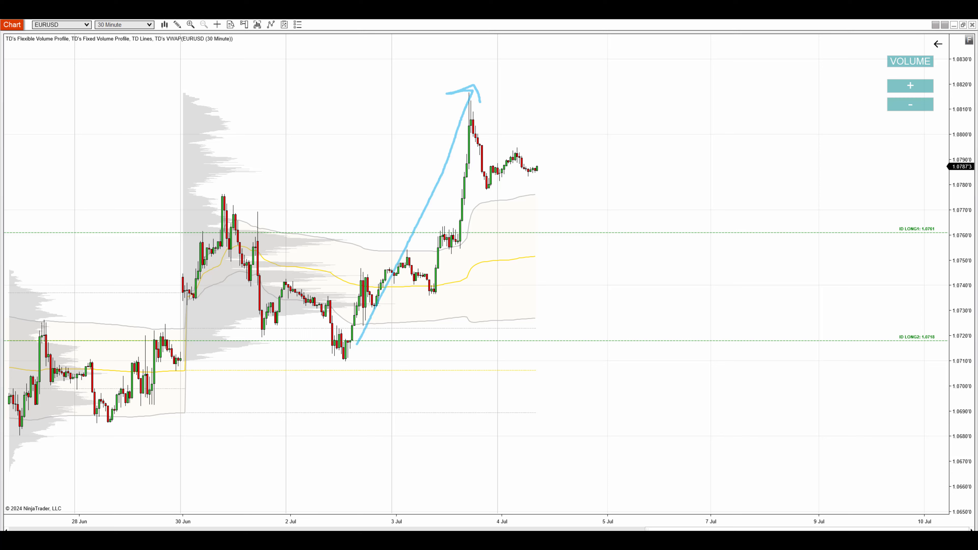
pyautogui.press('Escape')
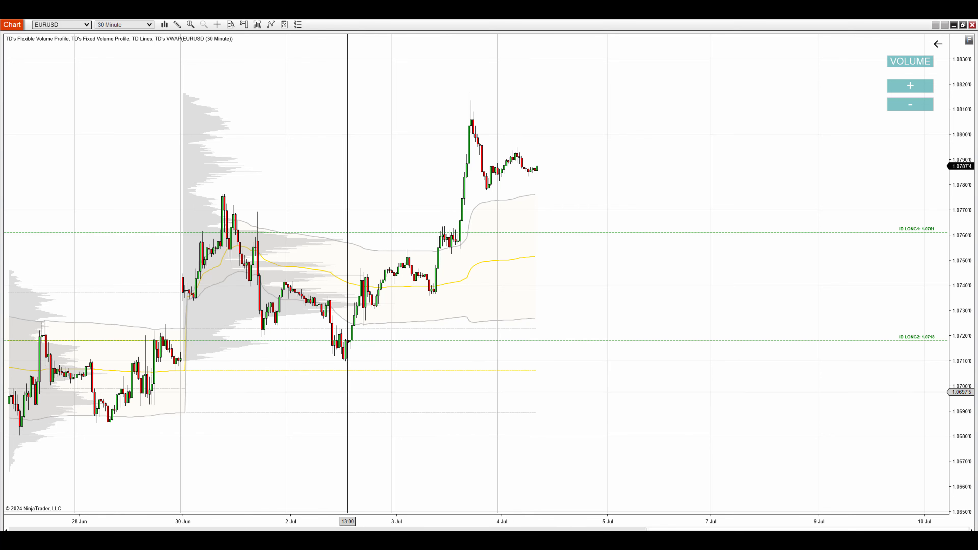
pyautogui.moveTo(344, 392); pyautogui.dragTo(509, 385)
pyautogui.moveTo(441, 110)
pyautogui.mouseDown()
pyautogui.moveTo(343, 67)
pyautogui.moveTo(438, 110)
pyautogui.moveTo(393, 130)
pyautogui.moveTo(432, 158)
pyautogui.moveTo(424, 171)
pyautogui.mouseUp()
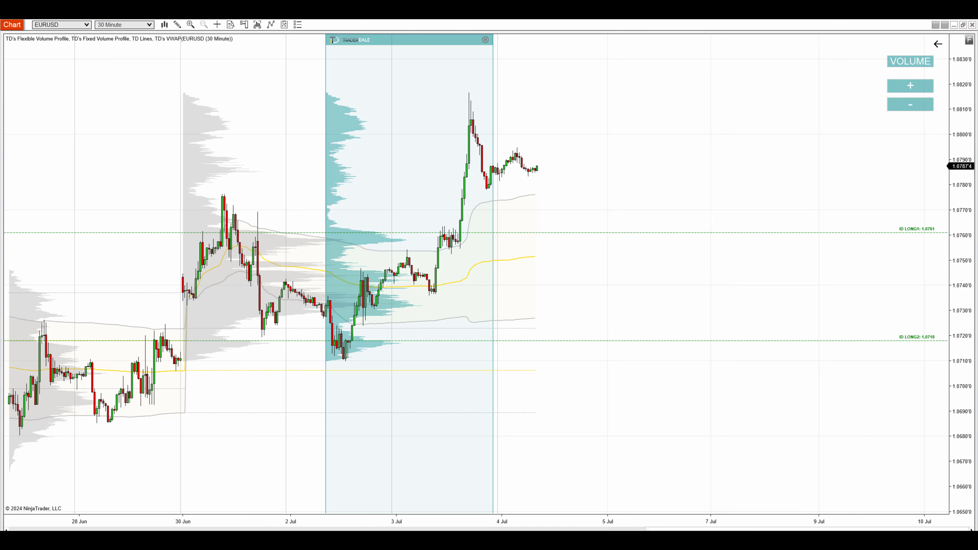
# Circle the volume cluster near 1.0760, link it to the matching price consolidation, and sketch a dashed arrow along the rally through it.
pyautogui.moveTo(371, 234)
pyautogui.mouseDown()
pyautogui.moveTo(327, 247)
pyautogui.moveTo(408, 243)
pyautogui.moveTo(364, 232)
pyautogui.mouseUp()
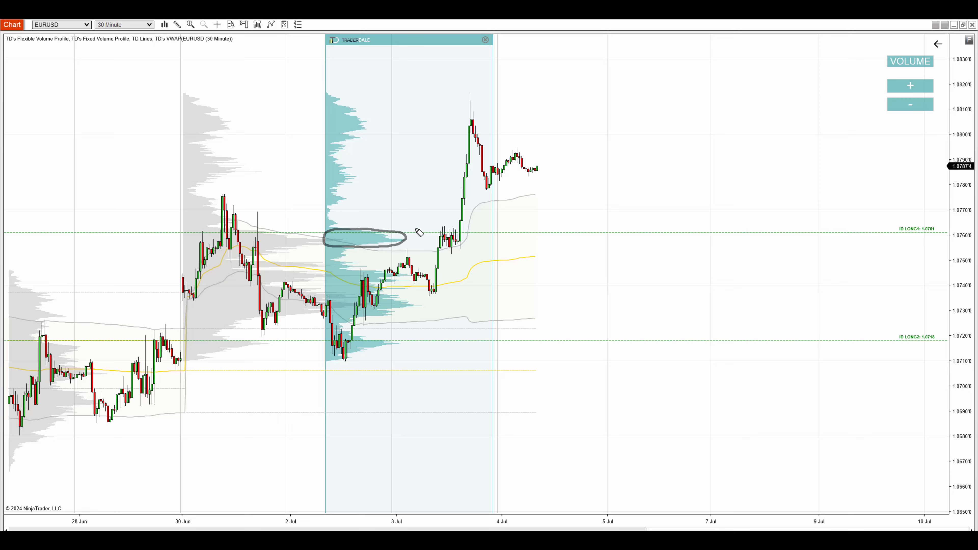
pyautogui.moveTo(455, 238)
pyautogui.mouseDown()
pyautogui.moveTo(437, 234)
pyautogui.moveTo(454, 252)
pyautogui.moveTo(460, 233)
pyautogui.moveTo(420, 244)
pyautogui.mouseUp()
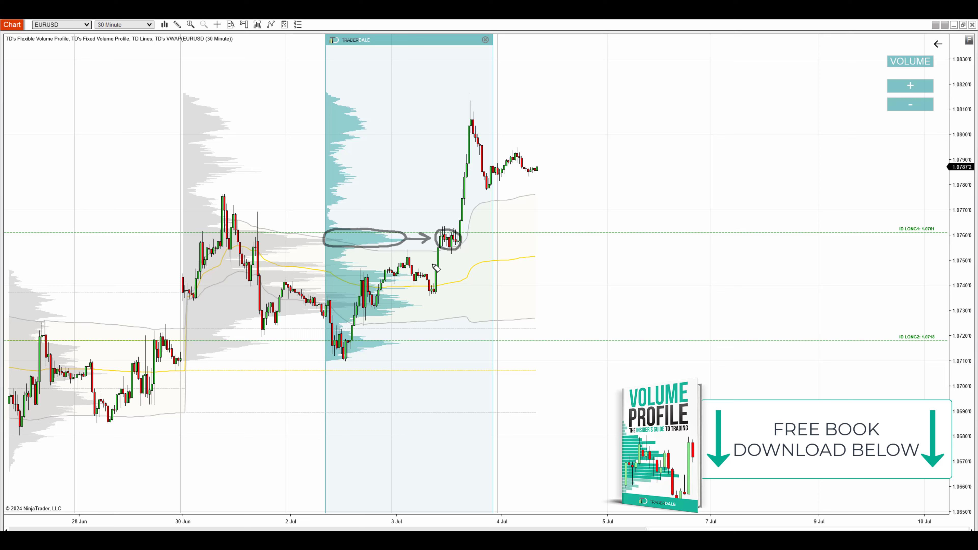
pyautogui.moveTo(433, 291)
pyautogui.mouseDown()
pyautogui.moveTo(456, 231)
pyautogui.moveTo(464, 131)
pyautogui.moveTo(475, 145)
pyautogui.moveTo(457, 125)
pyautogui.mouseUp()
pyautogui.moveTo(461, 150); pyautogui.dragTo(461, 153)
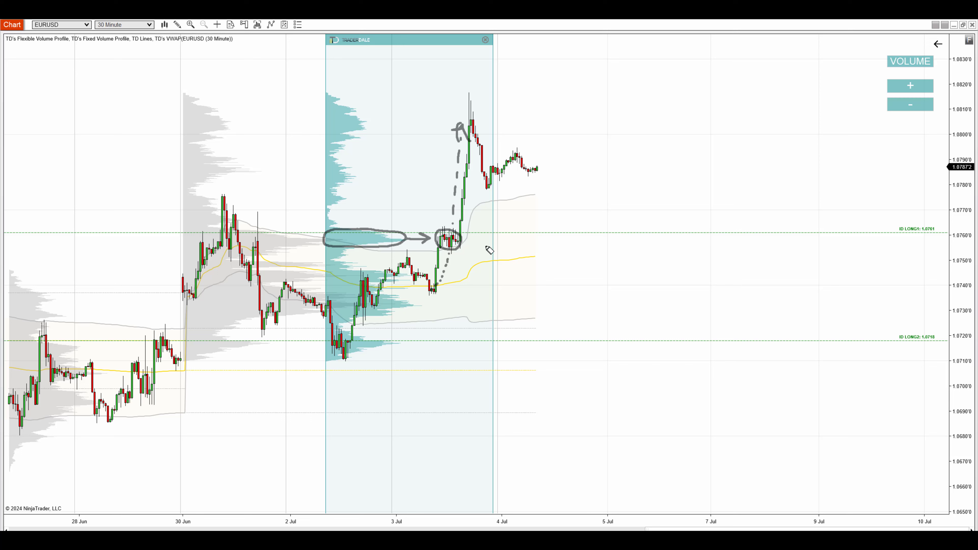
# Draw a line along the 1.0761 level and sketch a dashed pullback to it near 5 July with an upward rebound arrow.
pyautogui.moveTo(317, 232); pyautogui.dragTo(727, 230)
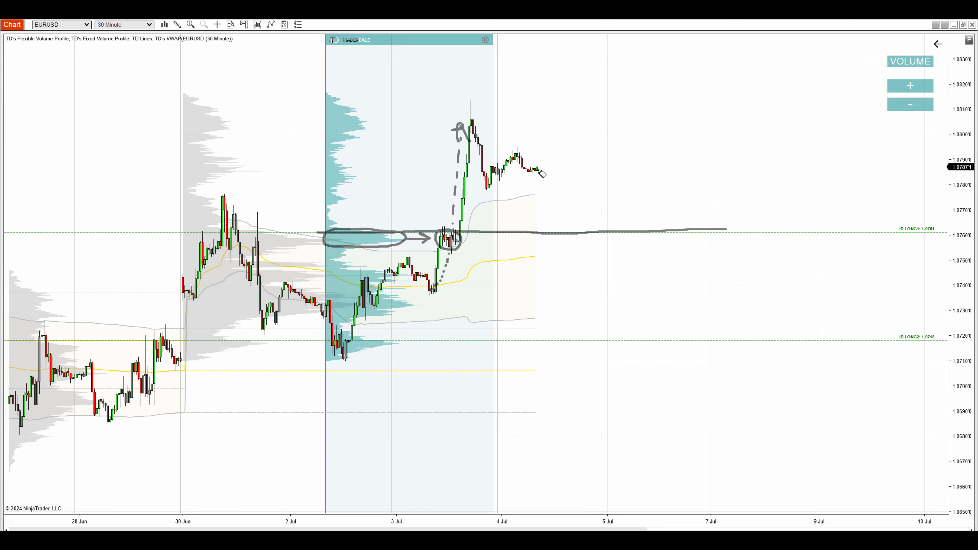
pyautogui.moveTo(554, 172); pyautogui.dragTo(595, 216)
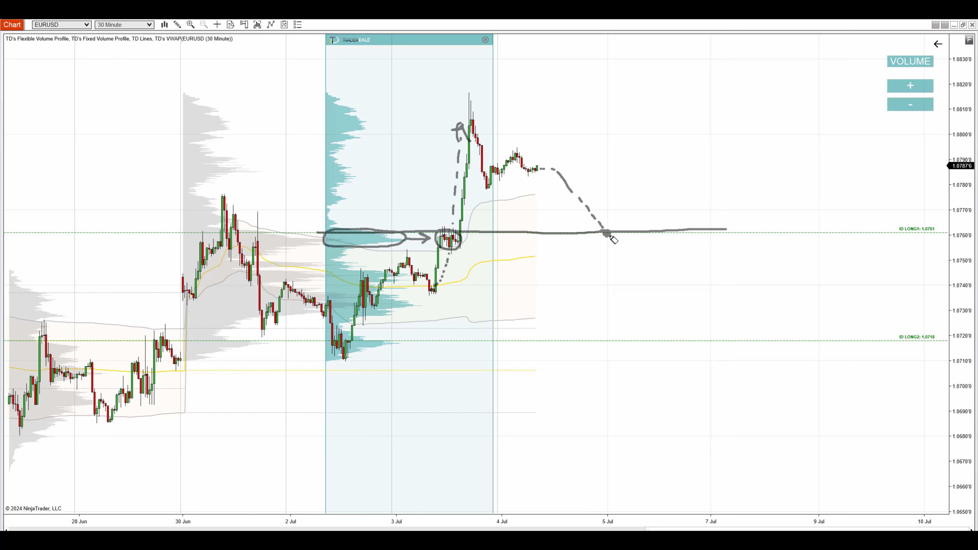
pyautogui.moveTo(608, 234)
pyautogui.mouseDown()
pyautogui.moveTo(627, 185)
pyautogui.moveTo(632, 191)
pyautogui.mouseUp()
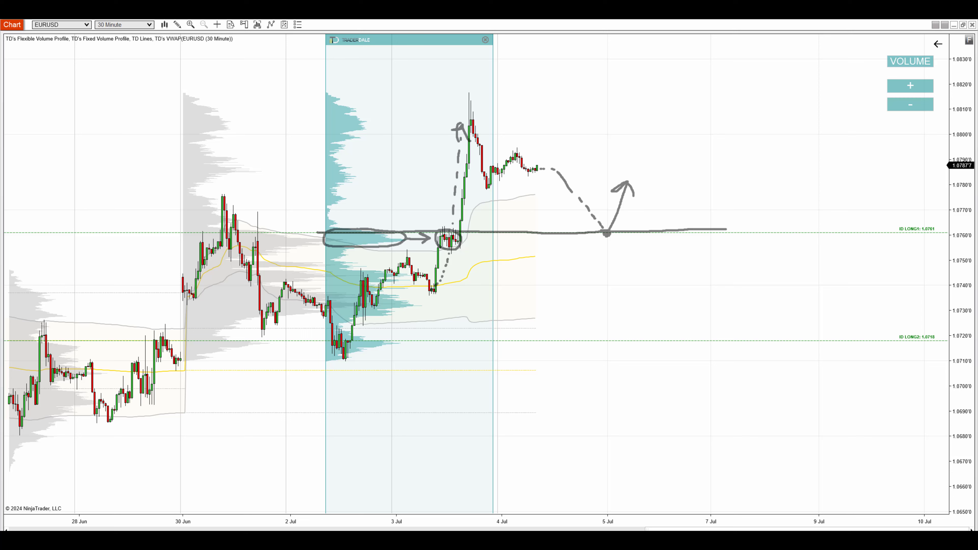
# Clear the freehand drawings and delete the flexible volume profile from the chart.
pyautogui.press('Escape')
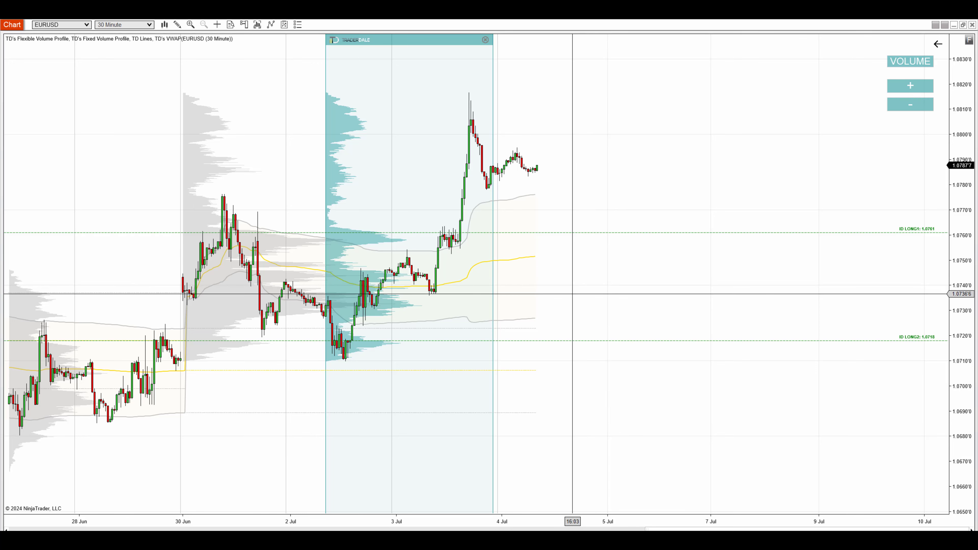
pyautogui.click(427, 41)
pyautogui.press('Delete')
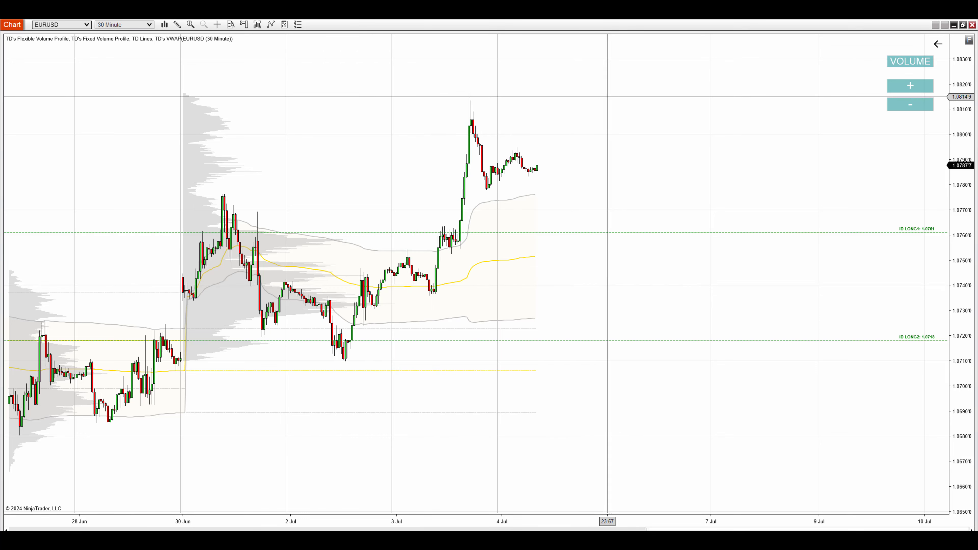
# Trace the V-shaped fall and rise around the 2 July swing low and point an upward arrow at that low.
pyautogui.scroll(5, 636, 142)
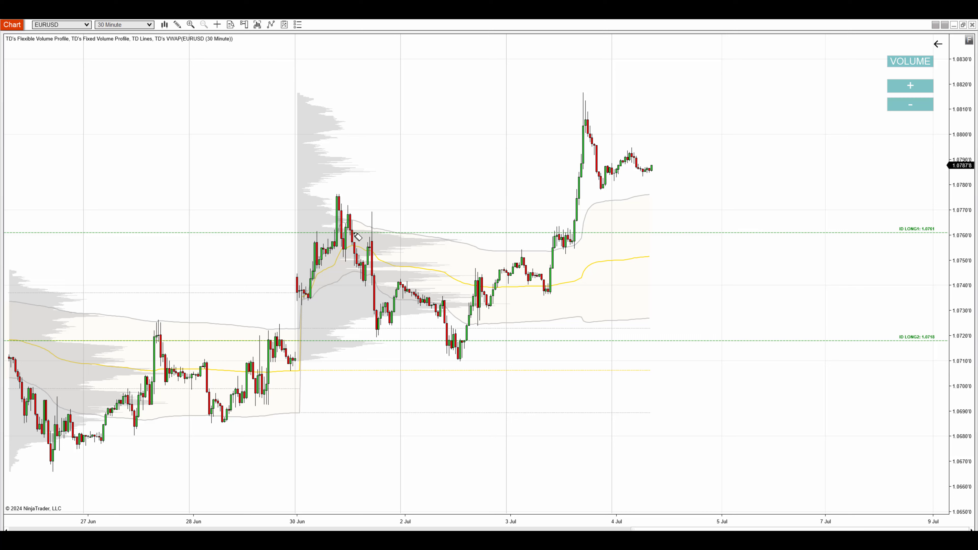
pyautogui.moveTo(337, 208)
pyautogui.mouseDown()
pyautogui.moveTo(458, 360)
pyautogui.moveTo(593, 155)
pyautogui.mouseUp()
pyautogui.moveTo(461, 416)
pyautogui.mouseDown()
pyautogui.moveTo(459, 370)
pyautogui.moveTo(469, 381)
pyautogui.mouseUp()
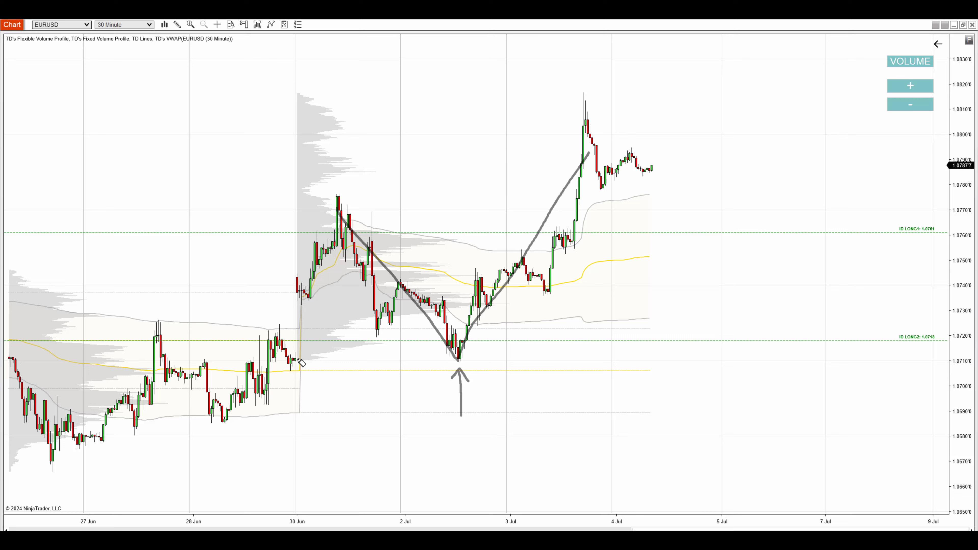
# Circle the 30 June price gap, draw an arrow from its lower edge to the 2 July low, and clear the drawings.
pyautogui.moveTo(296, 307)
pyautogui.mouseDown()
pyautogui.moveTo(290, 349)
pyautogui.moveTo(311, 320)
pyautogui.moveTo(285, 318)
pyautogui.mouseUp()
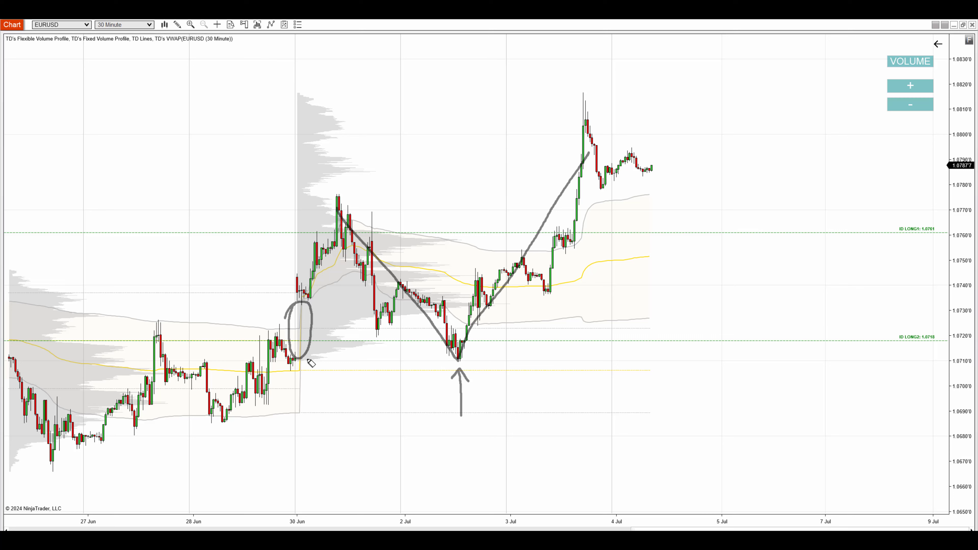
pyautogui.moveTo(300, 360); pyautogui.dragTo(437, 360)
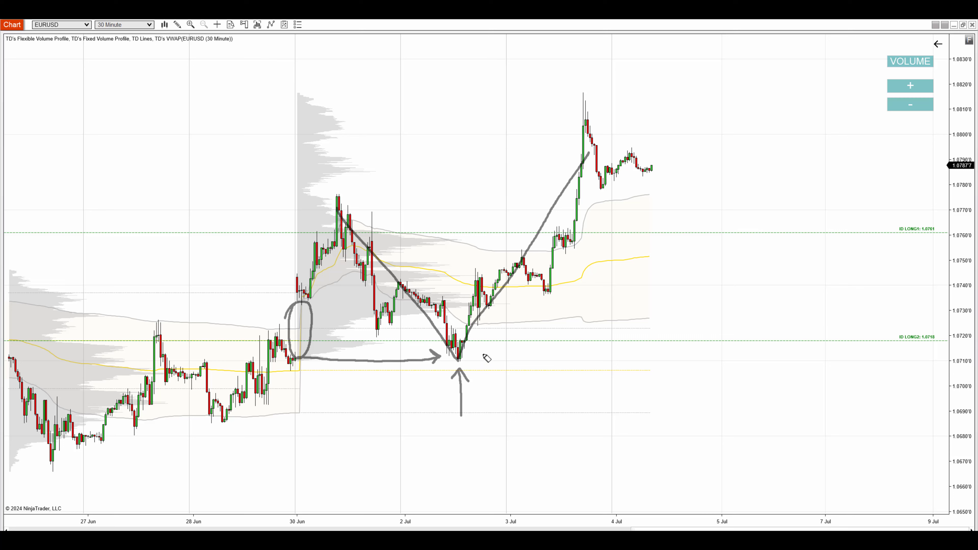
pyautogui.moveTo(484, 355)
pyautogui.mouseDown()
pyautogui.moveTo(487, 346)
pyautogui.moveTo(481, 377)
pyautogui.mouseUp()
pyautogui.press('Escape')
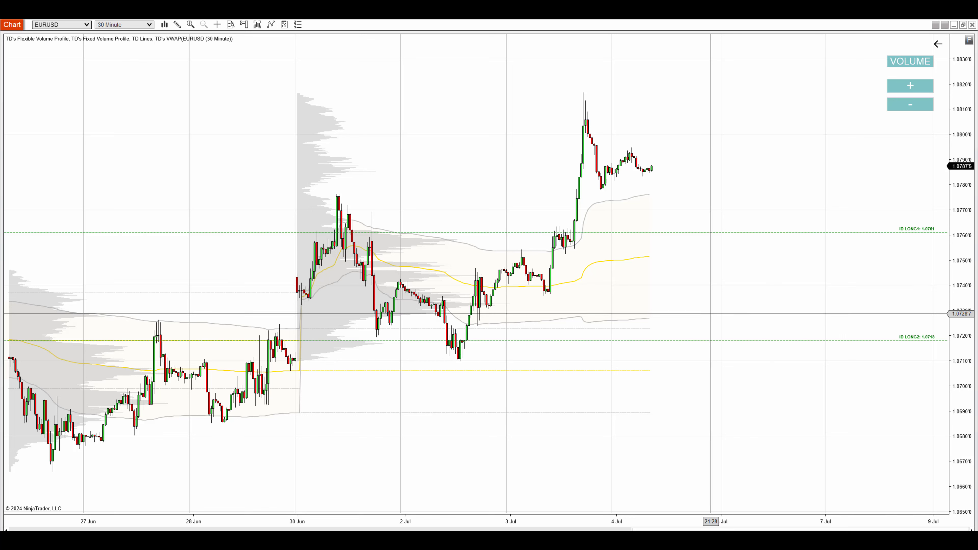
# Anchor a VWAP at the 2 July swing low and mark price's bounces along it and its meeting point with the 1.0761 level.
pyautogui.click(460, 378)
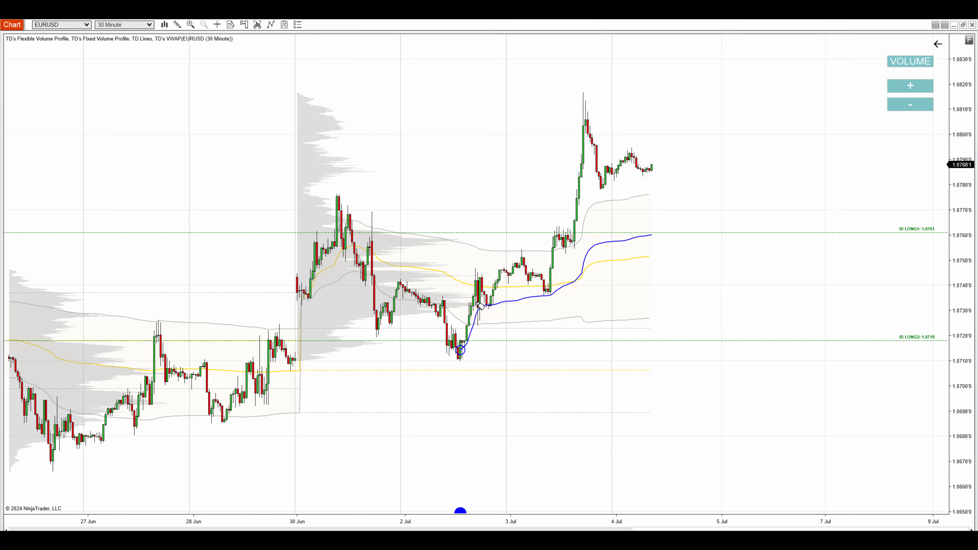
pyautogui.moveTo(461, 333)
pyautogui.mouseDown()
pyautogui.moveTo(473, 294)
pyautogui.moveTo(479, 310)
pyautogui.moveTo(501, 264)
pyautogui.moveTo(535, 276)
pyautogui.moveTo(553, 298)
pyautogui.moveTo(552, 248)
pyautogui.moveTo(561, 258)
pyautogui.mouseUp()
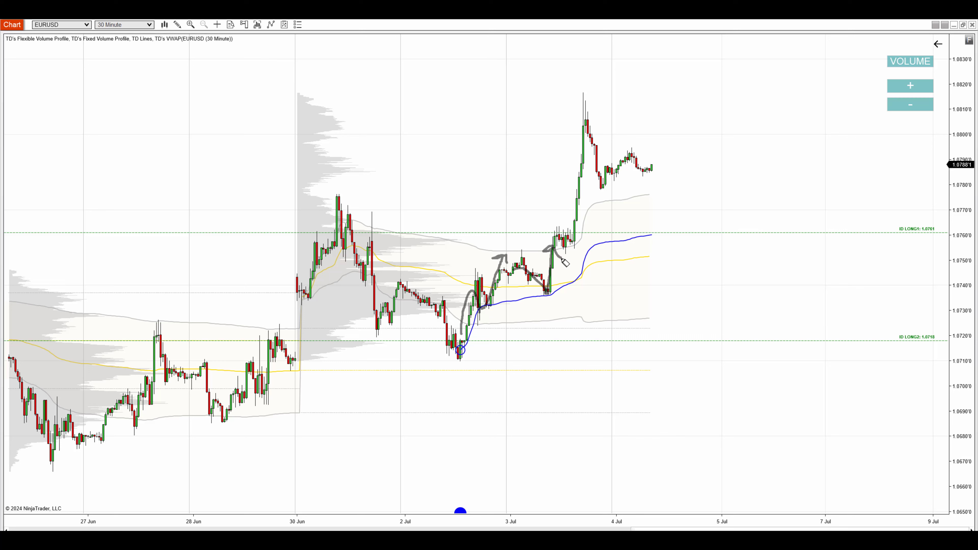
pyautogui.moveTo(670, 232)
pyautogui.mouseDown()
pyautogui.moveTo(643, 239)
pyautogui.moveTo(662, 235)
pyautogui.mouseUp()
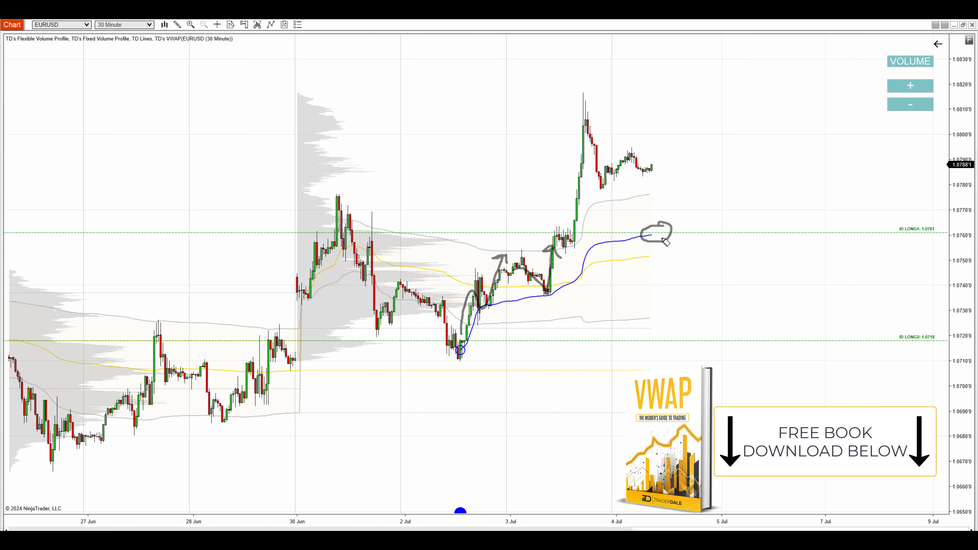
pyautogui.moveTo(686, 219)
pyautogui.mouseDown()
pyautogui.moveTo(668, 219)
pyautogui.moveTo(717, 223)
pyautogui.moveTo(688, 218)
pyautogui.mouseUp()
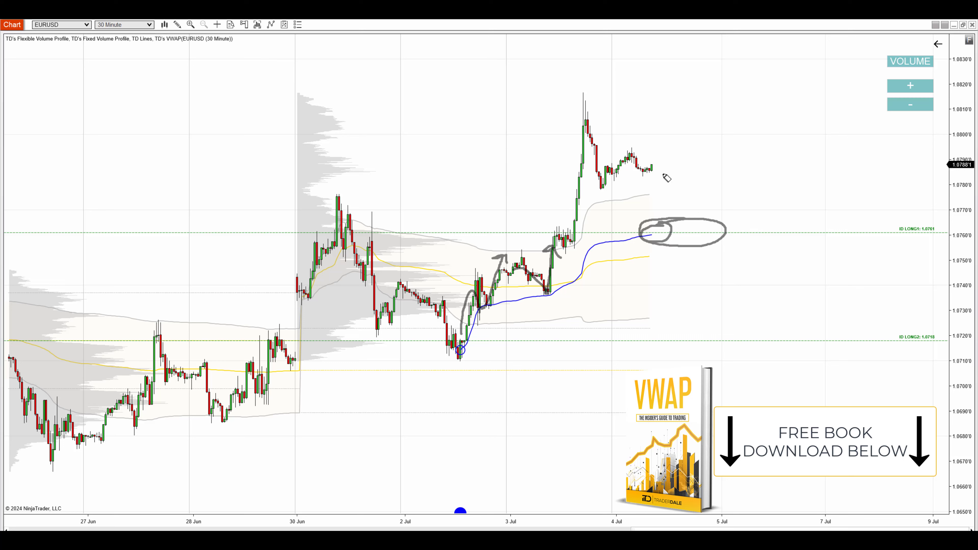
# Sketch a dashed pink pullback to the 1.0761 level with an exclamation mark and a rebound path, and clear the drawings.
pyautogui.moveTo(651, 168); pyautogui.dragTo(688, 236)
pyautogui.moveTo(740, 213); pyautogui.dragTo(738, 227)
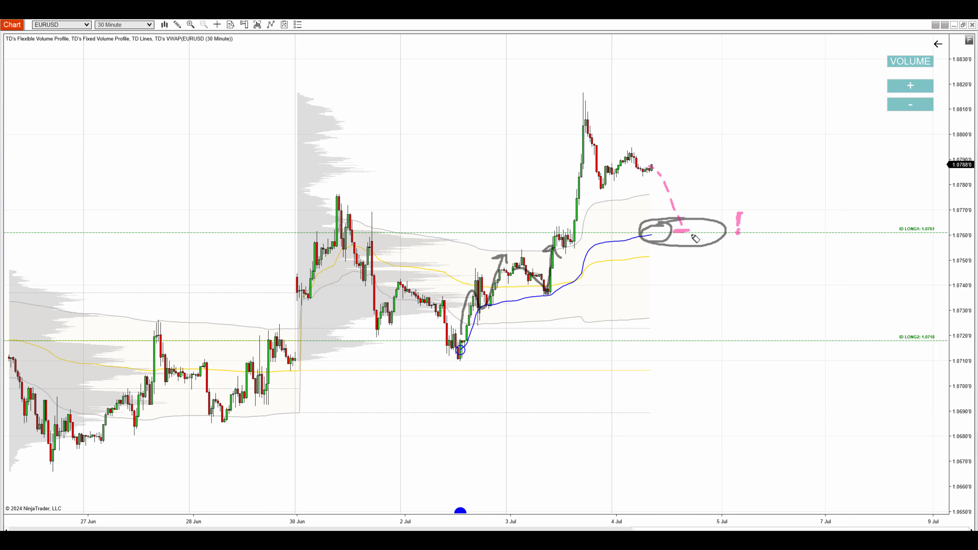
pyautogui.moveTo(681, 230); pyautogui.dragTo(710, 183)
pyautogui.press('Escape')
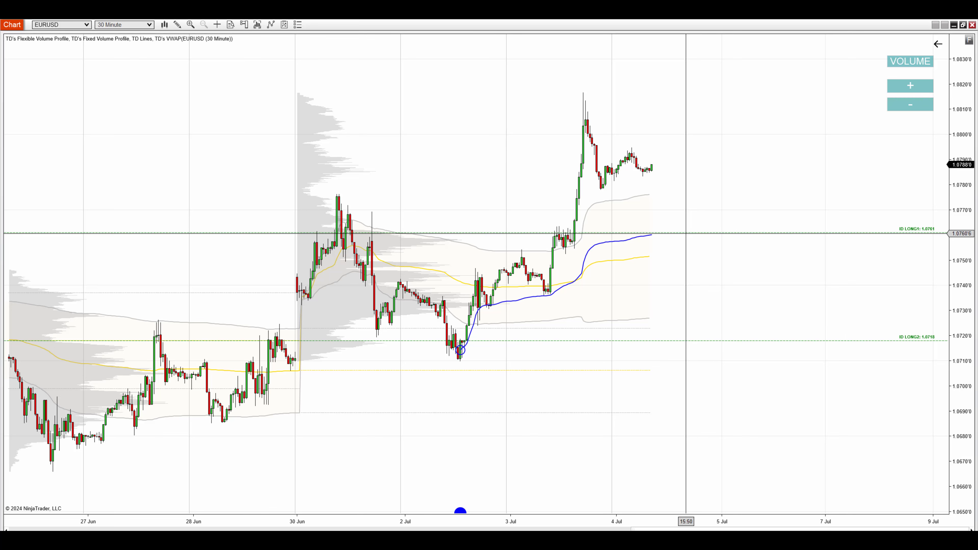
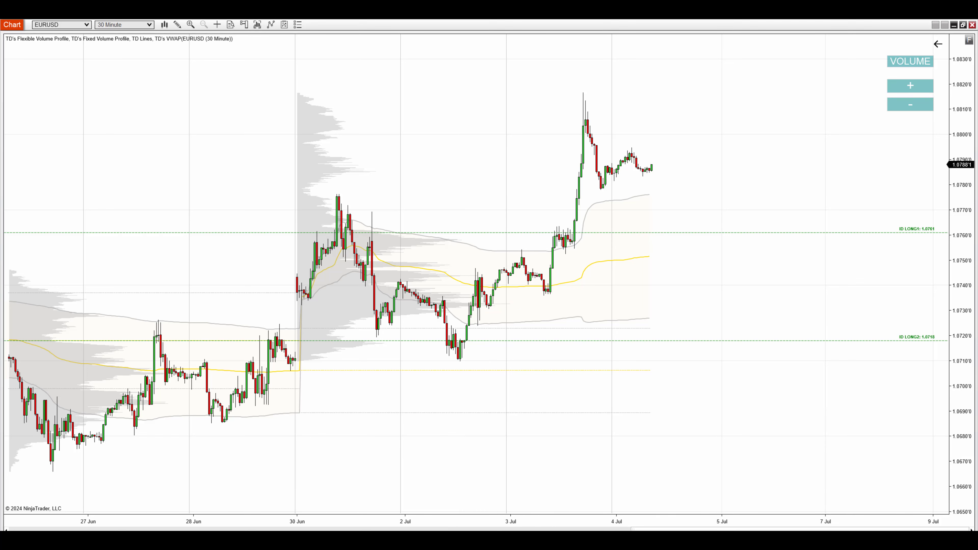
# Trace the 2 July V-shaped reversal and the ID LONG2 level, circle the 1.0718 label, and clear the drawings.
pyautogui.moveTo(370, 249)
pyautogui.mouseDown()
pyautogui.moveTo(461, 358)
pyautogui.moveTo(544, 231)
pyautogui.mouseUp()
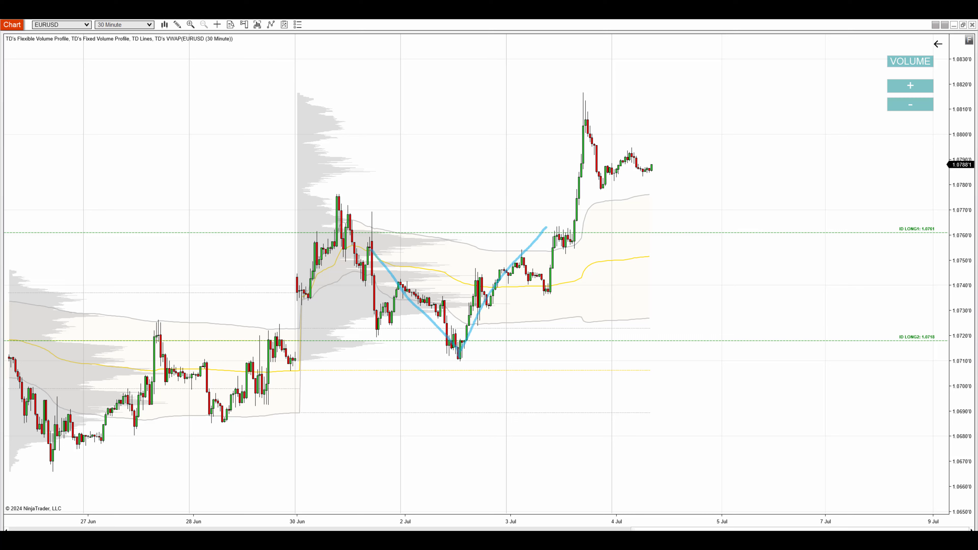
pyautogui.moveTo(469, 342); pyautogui.dragTo(864, 342)
pyautogui.moveTo(930, 334)
pyautogui.mouseDown()
pyautogui.moveTo(917, 349)
pyautogui.moveTo(912, 330)
pyautogui.mouseUp()
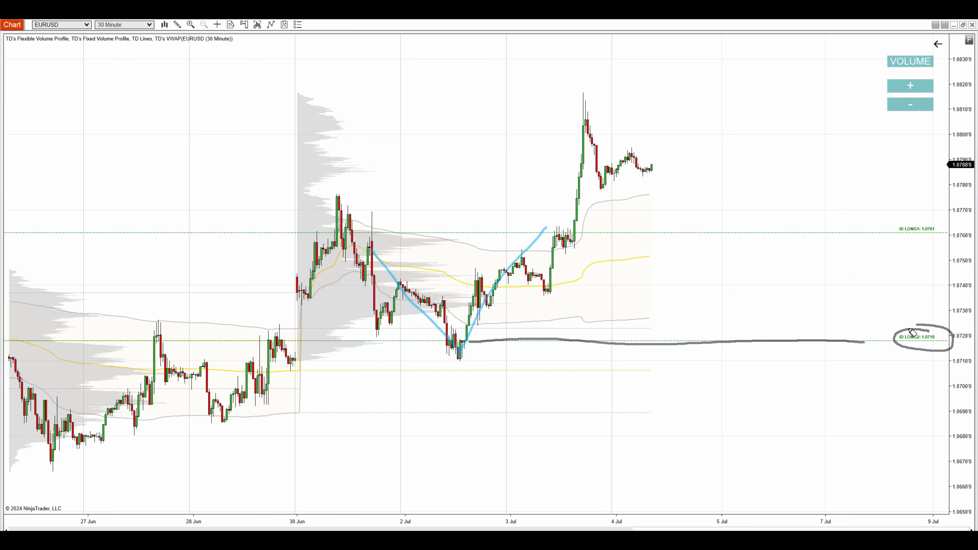
pyautogui.press('Escape')
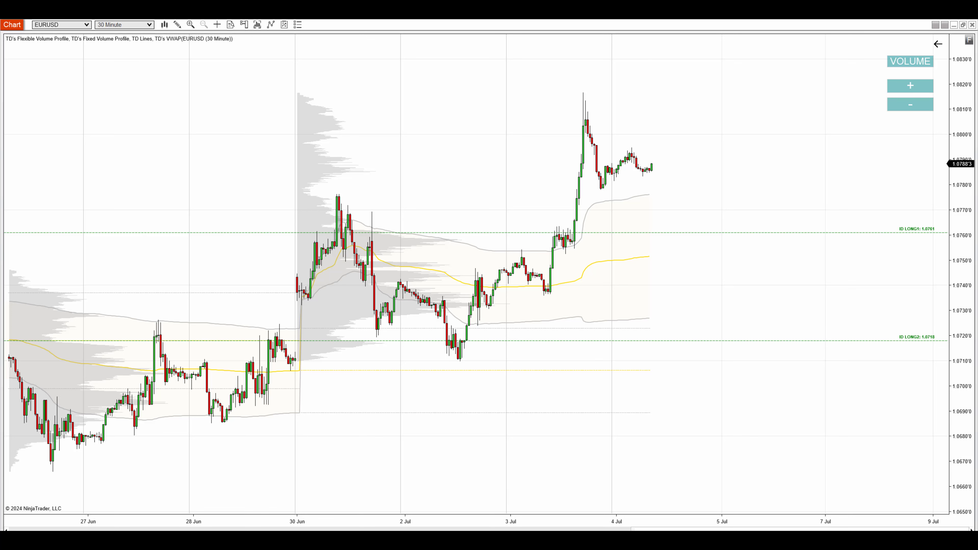
# Plot a flexible volume profile across the 2 July reversal and mark its volume cluster near 1.0718 and the V-shaped price turn.
pyautogui.moveTo(965, 449); pyautogui.dragTo(965, 412)
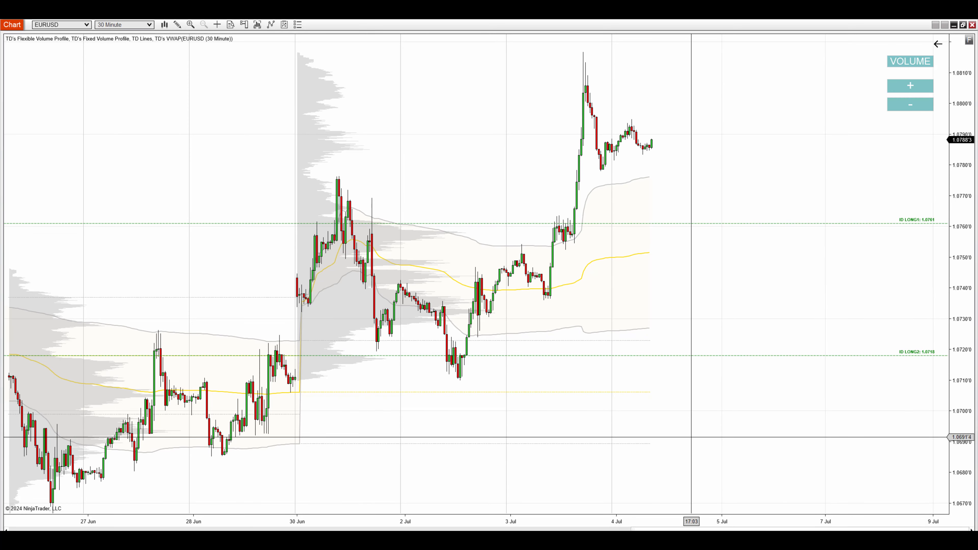
pyautogui.moveTo(405, 441); pyautogui.dragTo(504, 439)
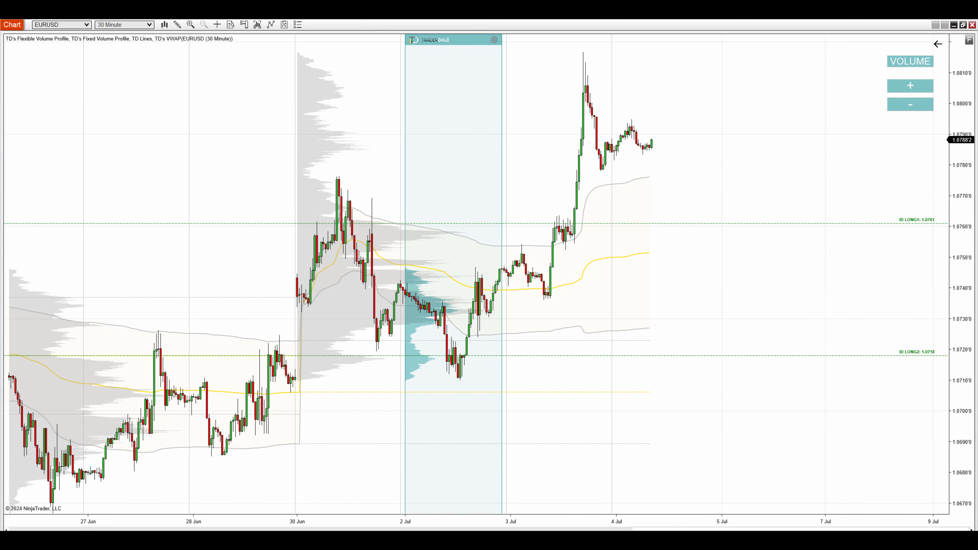
pyautogui.moveTo(428, 350)
pyautogui.mouseDown()
pyautogui.moveTo(404, 368)
pyautogui.moveTo(427, 351)
pyautogui.mouseUp()
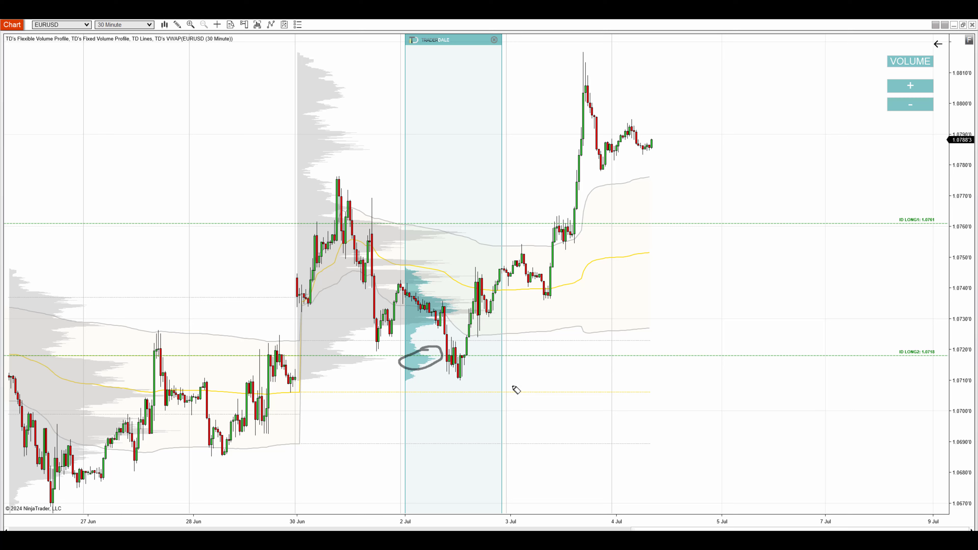
pyautogui.moveTo(435, 313)
pyautogui.mouseDown()
pyautogui.moveTo(464, 379)
pyautogui.moveTo(490, 303)
pyautogui.mouseUp()
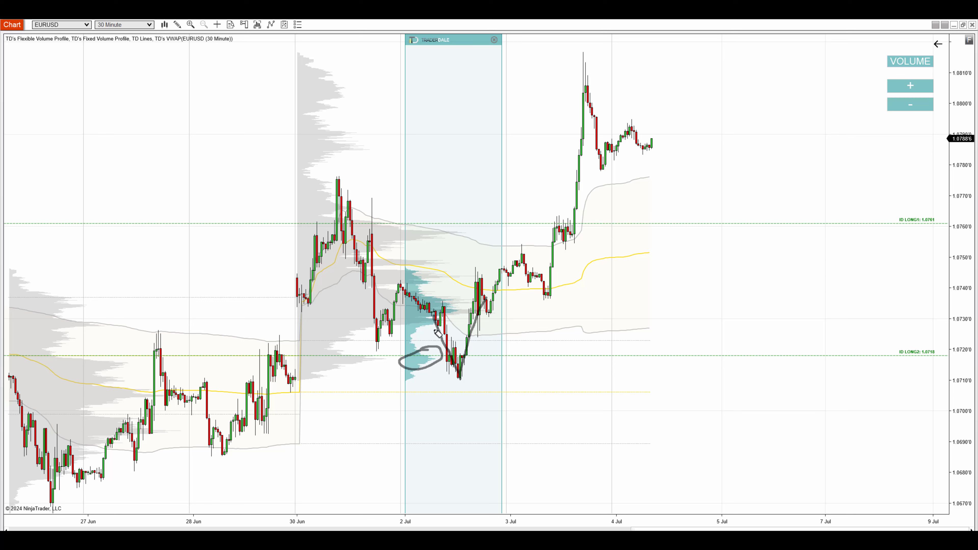
# Trace the 2 July decline and rally arrow, re-circle the volume cluster, and extend the 1.0718 level across the chart with a freehand line.
pyautogui.moveTo(370, 249)
pyautogui.mouseDown()
pyautogui.moveTo(461, 377)
pyautogui.moveTo(537, 208)
pyautogui.moveTo(530, 165)
pyautogui.moveTo(551, 160)
pyautogui.moveTo(554, 172)
pyautogui.mouseUp()
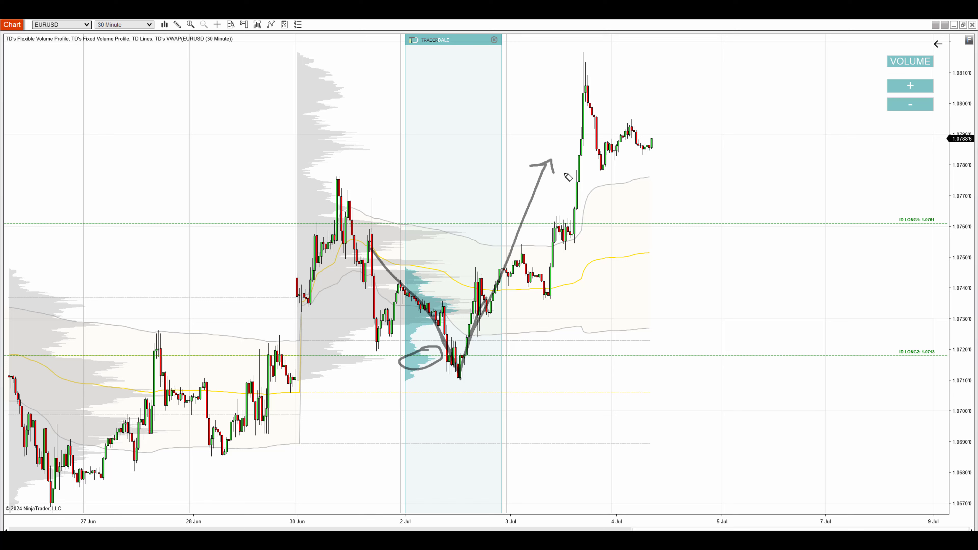
pyautogui.moveTo(436, 351)
pyautogui.mouseDown()
pyautogui.moveTo(407, 357)
pyautogui.moveTo(443, 357)
pyautogui.mouseUp()
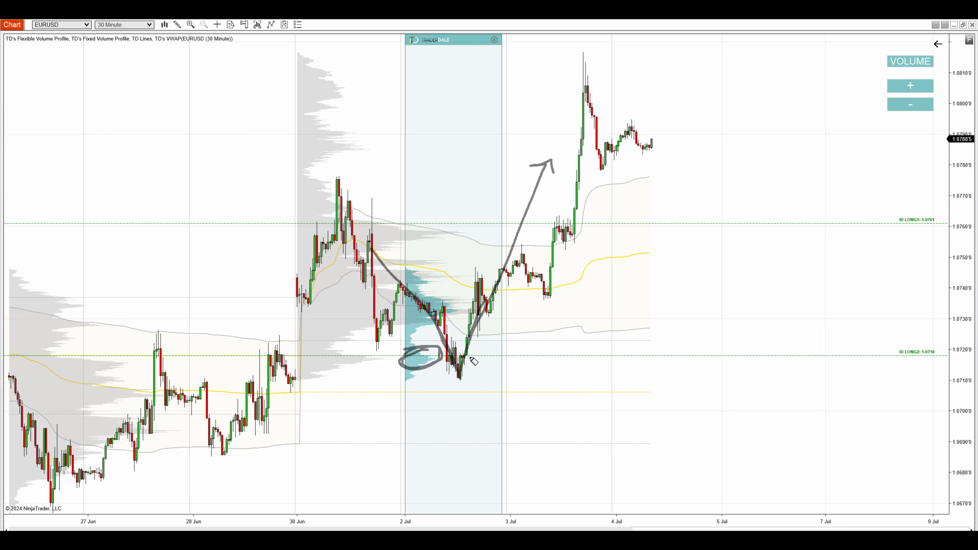
pyautogui.moveTo(401, 354)
pyautogui.mouseDown()
pyautogui.moveTo(922, 353)
pyautogui.moveTo(896, 356)
pyautogui.mouseUp()
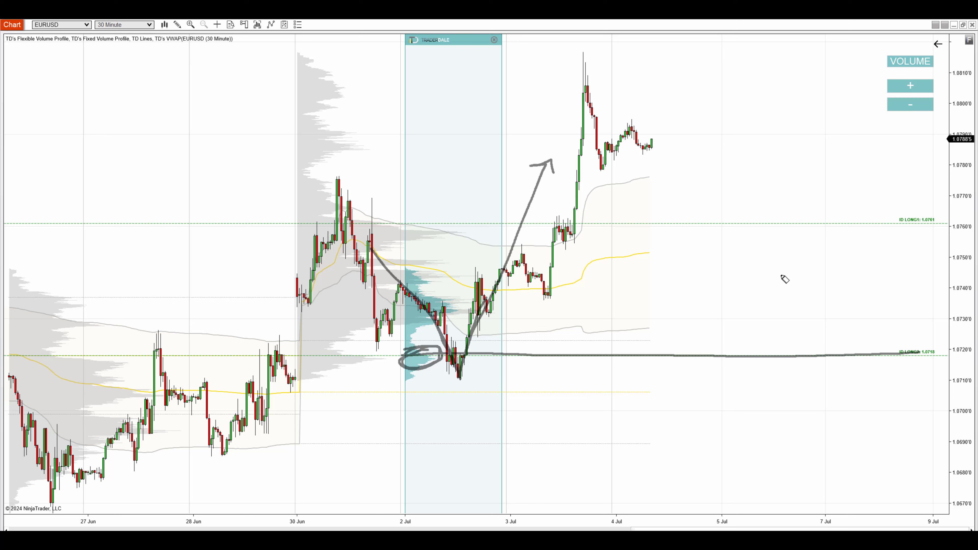
# Sketch a price pullback onto the extended 1.0718 line and a rebound from it, and clear the drawings.
pyautogui.moveTo(753, 304); pyautogui.dragTo(795, 358)
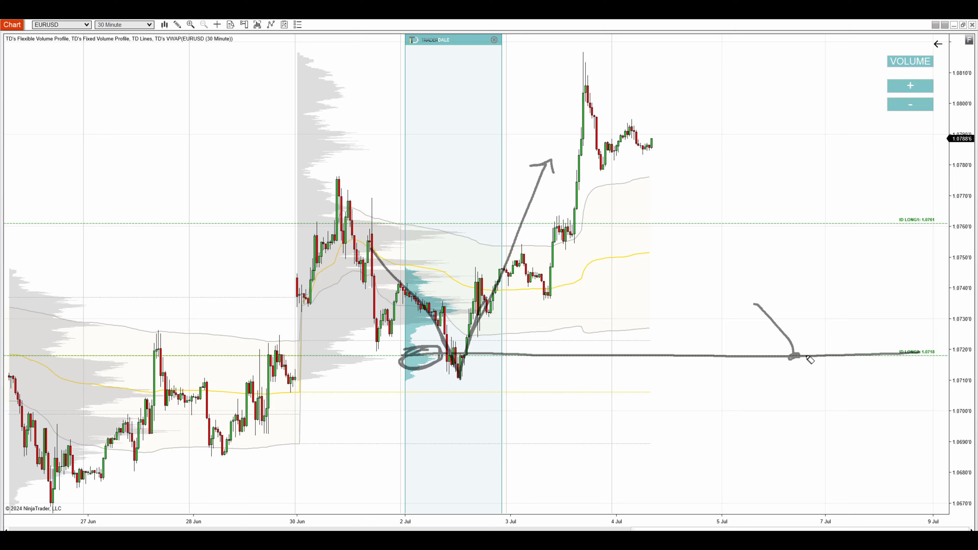
pyautogui.moveTo(798, 358)
pyautogui.mouseDown()
pyautogui.moveTo(824, 289)
pyautogui.moveTo(834, 303)
pyautogui.mouseUp()
pyautogui.press('e')
# Sketch a dashed price path from the latest candle down to 1.0761 and then 1.0718, with a rebound arrow rising from each level.
pyautogui.moveTo(649, 138); pyautogui.dragTo(660, 138)
pyautogui.moveTo(667, 142); pyautogui.dragTo(686, 165)
pyautogui.moveTo(686, 173); pyautogui.dragTo(689, 187)
pyautogui.moveTo(694, 200)
pyautogui.mouseDown()
pyautogui.moveTo(705, 222)
pyautogui.moveTo(736, 148)
pyautogui.moveTo(739, 162)
pyautogui.moveTo(761, 163)
pyautogui.mouseUp()
pyautogui.moveTo(766, 163); pyautogui.dragTo(784, 191)
pyautogui.moveTo(790, 203); pyautogui.dragTo(802, 232)
pyautogui.moveTo(810, 242); pyautogui.dragTo(813, 256)
pyautogui.moveTo(816, 262); pyautogui.dragTo(829, 301)
pyautogui.moveTo(833, 313); pyautogui.dragTo(845, 343)
pyautogui.moveTo(846, 348)
pyautogui.mouseDown()
pyautogui.moveTo(853, 357)
pyautogui.moveTo(879, 256)
pyautogui.moveTo(866, 275)
pyautogui.mouseUp()
pyautogui.moveTo(882, 257); pyautogui.dragTo(889, 276)
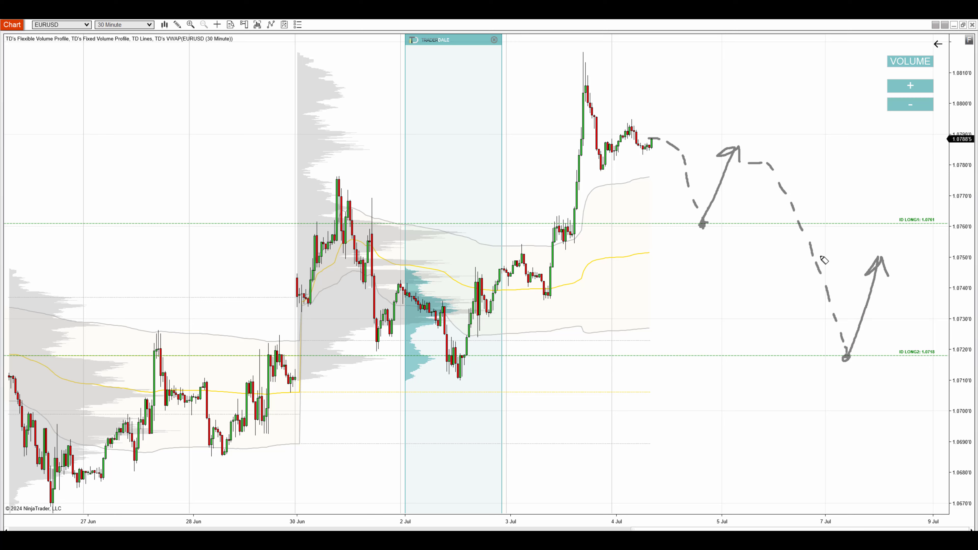
# Draw thick arrows falling straight into the 1.0761 and 1.0718 levels and put an X beside each.
pyautogui.moveTo(649, 138)
pyautogui.mouseDown()
pyautogui.moveTo(681, 222)
pyautogui.moveTo(793, 356)
pyautogui.mouseUp()
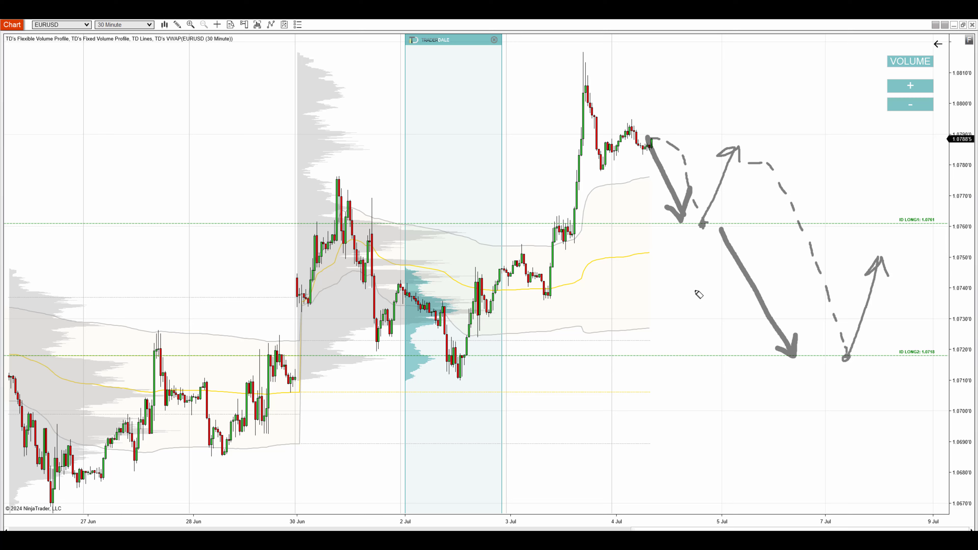
pyautogui.moveTo(692, 288); pyautogui.dragTo(723, 316)
pyautogui.moveTo(724, 290); pyautogui.dragTo(680, 316)
pyautogui.moveTo(630, 176)
pyautogui.mouseDown()
pyautogui.moveTo(647, 190)
pyautogui.moveTo(624, 192)
pyautogui.mouseUp()
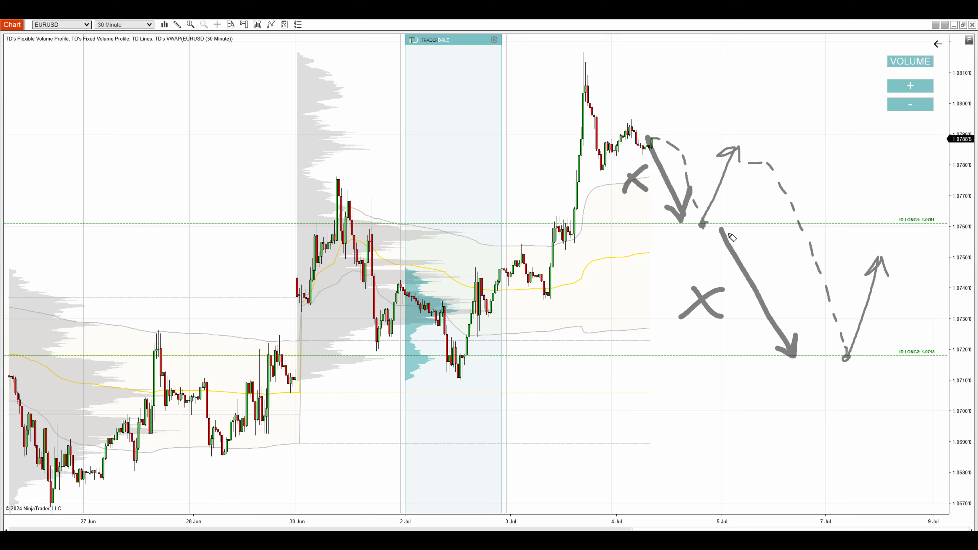
# Underline the touch of the 1.0718 level, thicken the rebound arrows from both levels, and clear the drawings.
pyautogui.moveTo(827, 360)
pyautogui.mouseDown()
pyautogui.moveTo(856, 362)
pyautogui.moveTo(882, 272)
pyautogui.moveTo(863, 261)
pyautogui.moveTo(901, 272)
pyautogui.mouseUp()
pyautogui.moveTo(701, 226)
pyautogui.mouseDown()
pyautogui.moveTo(734, 154)
pyautogui.moveTo(741, 166)
pyautogui.mouseUp()
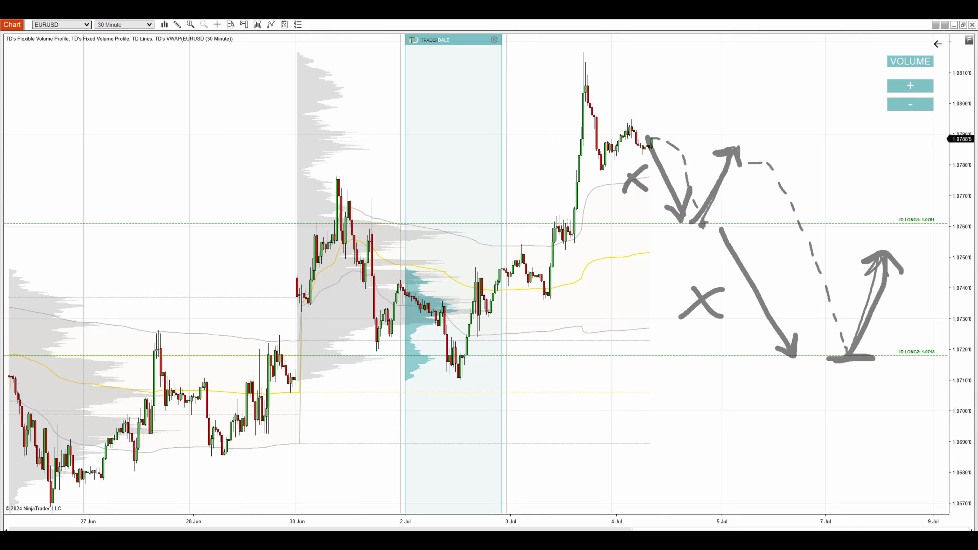
pyautogui.press('Escape')
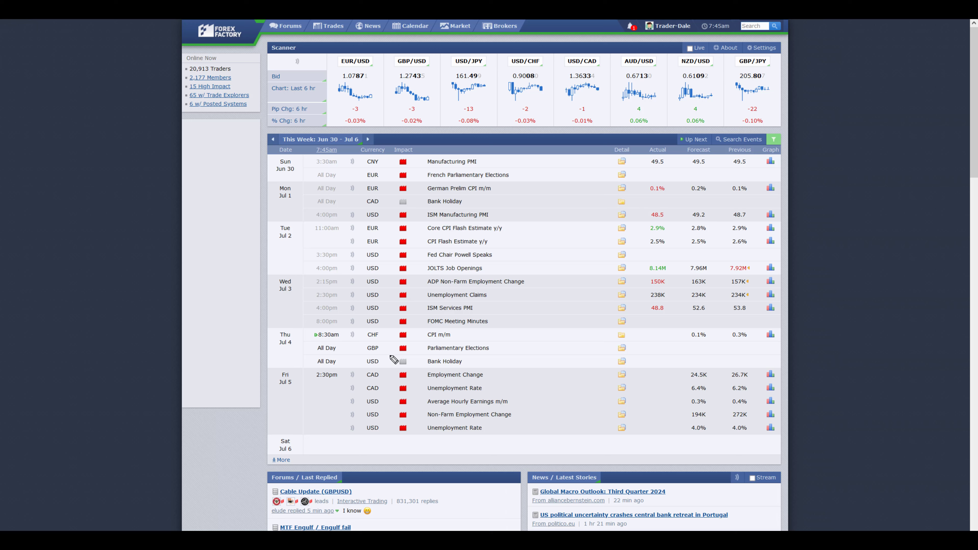
# On the Forex Factory calendar, circle Thursday's USD Bank Holiday and flag Friday's releases with an exclamation mark and underlines, clearing the drawings.
pyautogui.moveTo(387, 355)
pyautogui.mouseDown()
pyautogui.moveTo(354, 362)
pyautogui.moveTo(458, 373)
pyautogui.moveTo(470, 355)
pyautogui.moveTo(379, 358)
pyautogui.mouseUp()
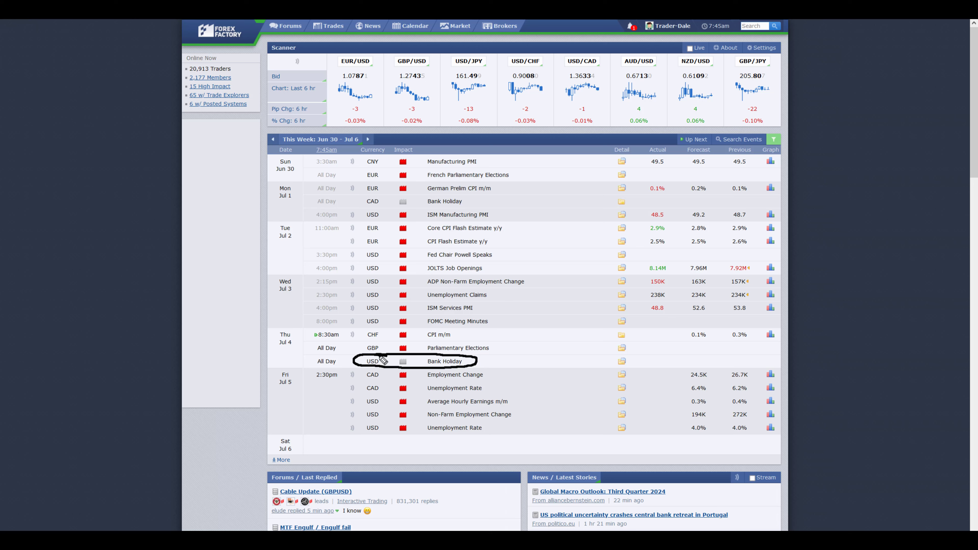
pyautogui.press('Escape')
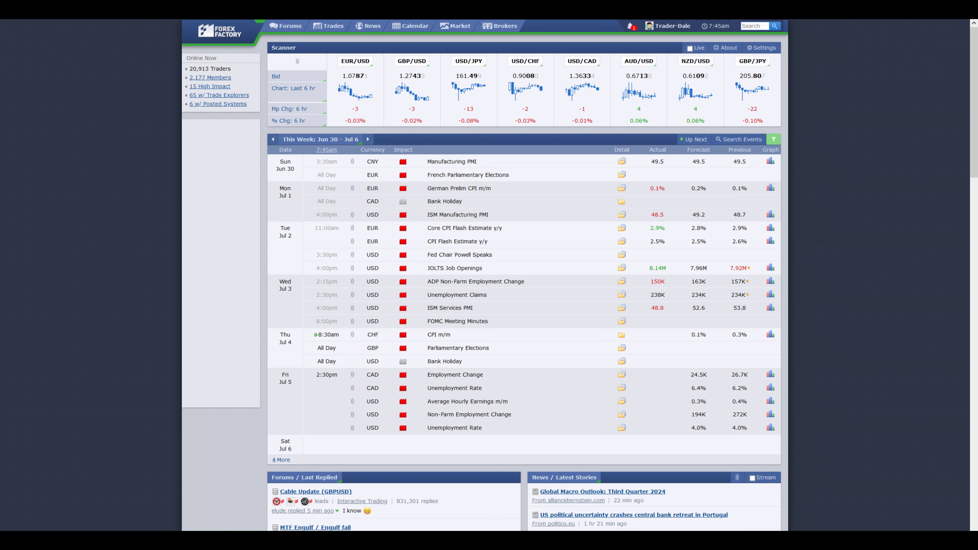
pyautogui.moveTo(316, 385)
pyautogui.mouseDown()
pyautogui.moveTo(317, 405)
pyautogui.moveTo(328, 385)
pyautogui.moveTo(321, 417)
pyautogui.mouseUp()
pyautogui.moveTo(426, 422); pyautogui.dragTo(514, 422)
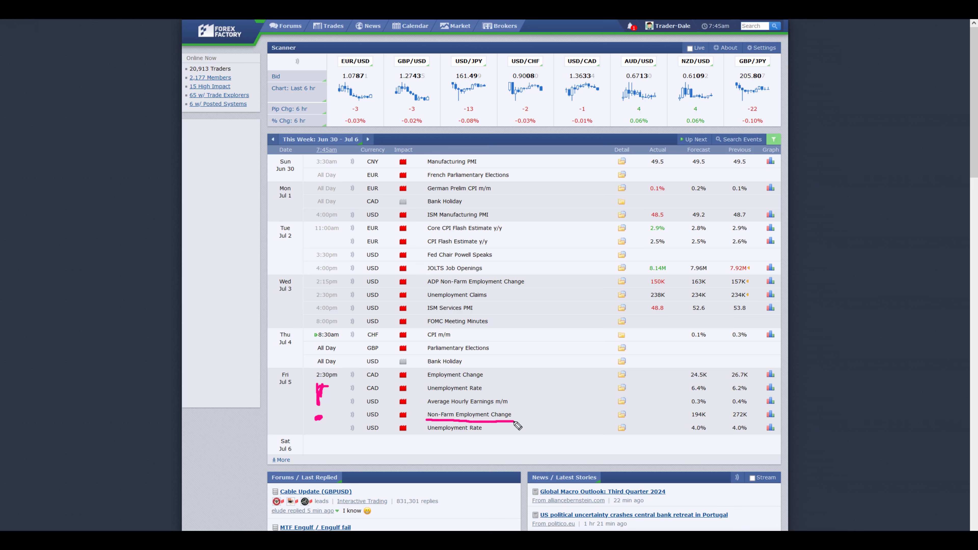
pyautogui.moveTo(425, 437); pyautogui.dragTo(501, 435)
pyautogui.moveTo(426, 394); pyautogui.dragTo(495, 397)
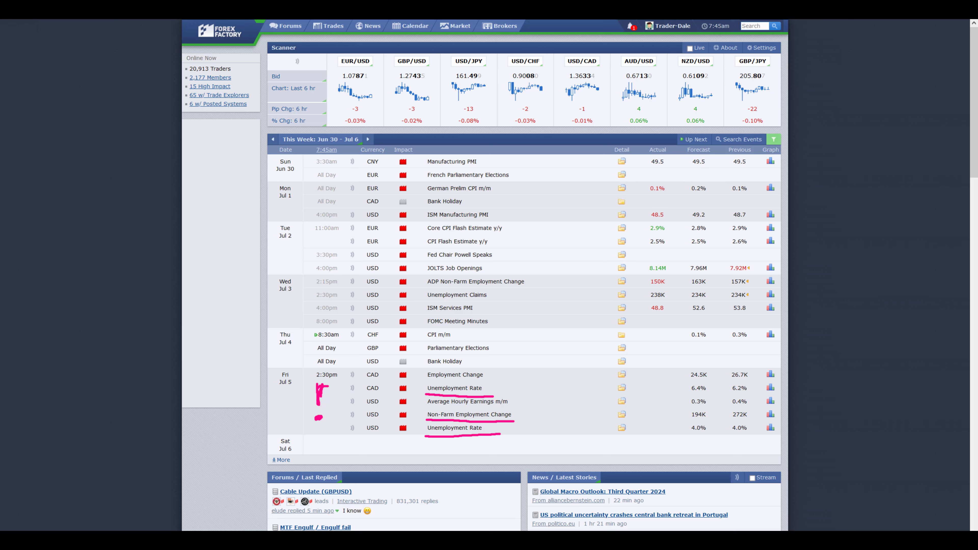
pyautogui.press('Escape')
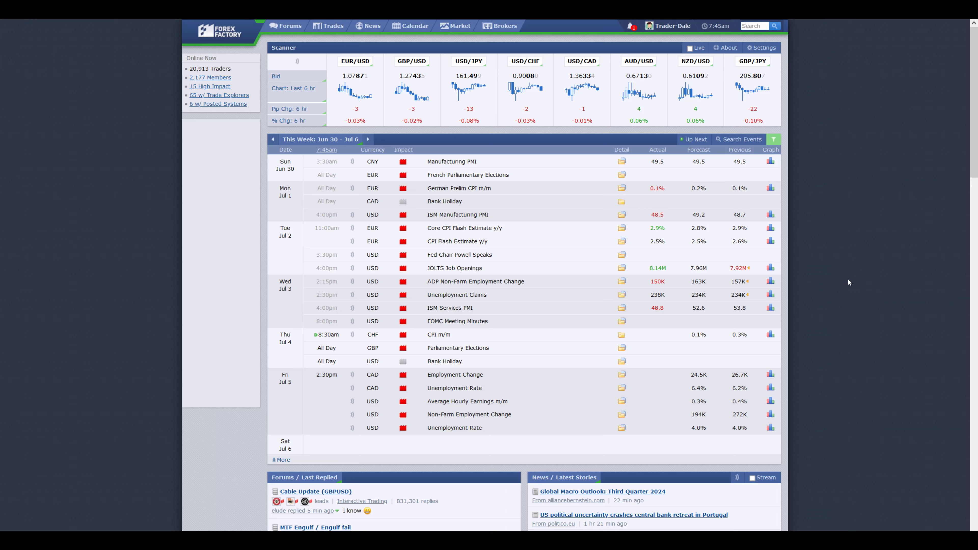
# On the Trader Dale website, underline the logo, circle Trading Course & Tools, and open that page.
pyautogui.moveTo(176, 73); pyautogui.dragTo(330, 72)
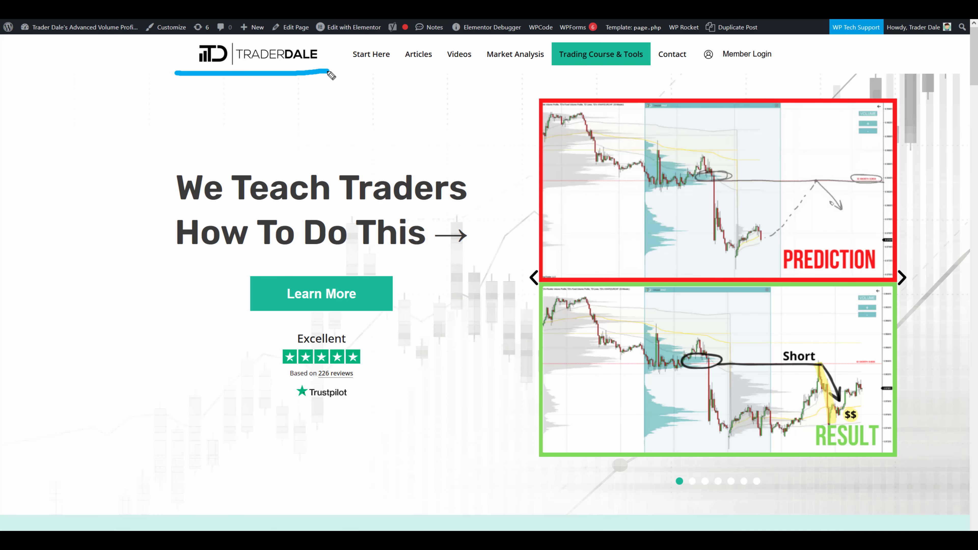
pyautogui.moveTo(597, 37)
pyautogui.mouseDown()
pyautogui.moveTo(563, 75)
pyautogui.moveTo(623, 38)
pyautogui.mouseUp()
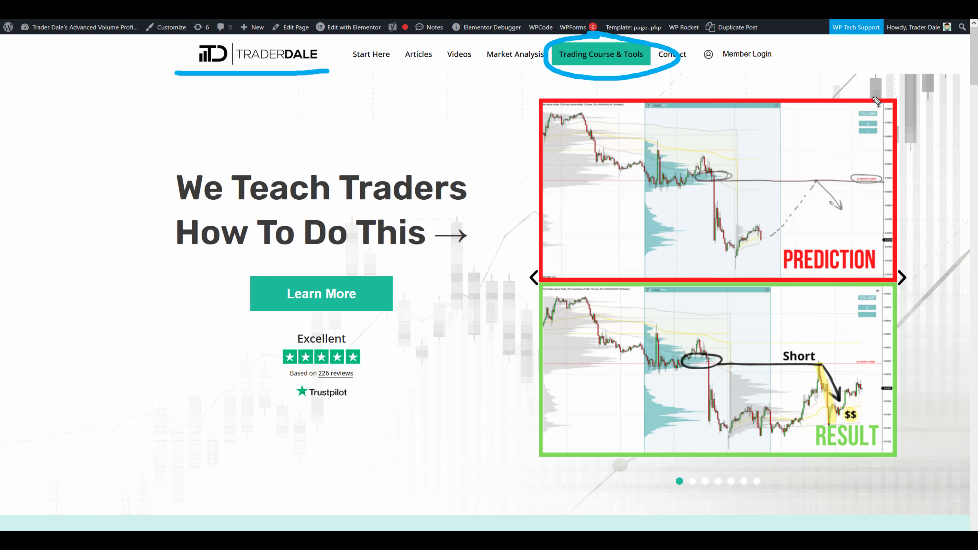
pyautogui.click(601, 54)
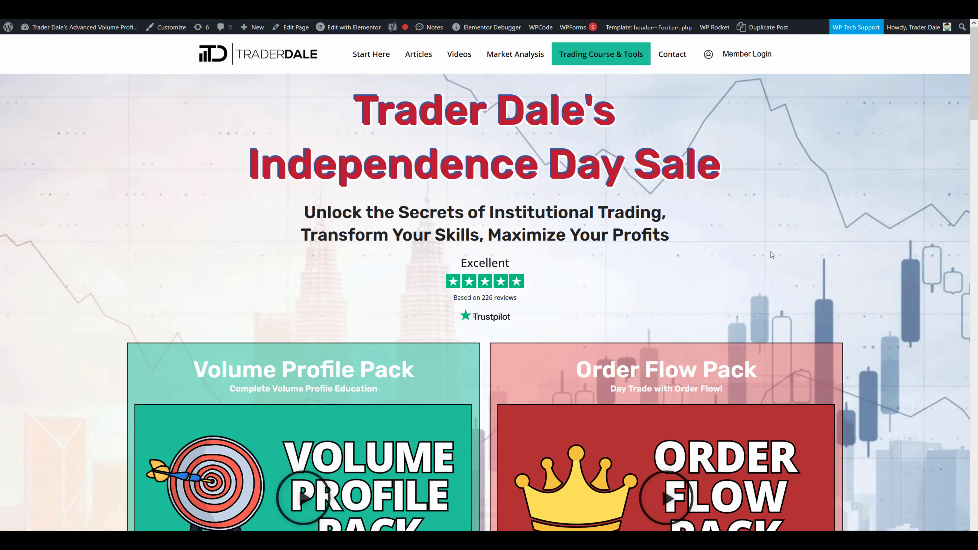
# Circle the Volume Profile Pack and Order Flow Pack headings on the sale page, and clear the drawings.
pyautogui.scroll(-6, 772, 254)
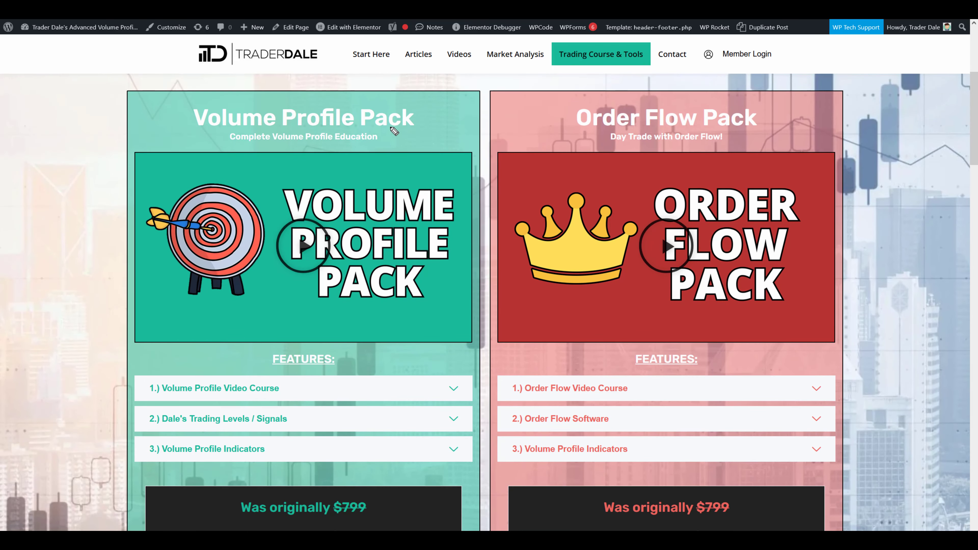
pyautogui.moveTo(280, 101)
pyautogui.mouseDown()
pyautogui.moveTo(192, 154)
pyautogui.moveTo(369, 98)
pyautogui.moveTo(301, 104)
pyautogui.mouseUp()
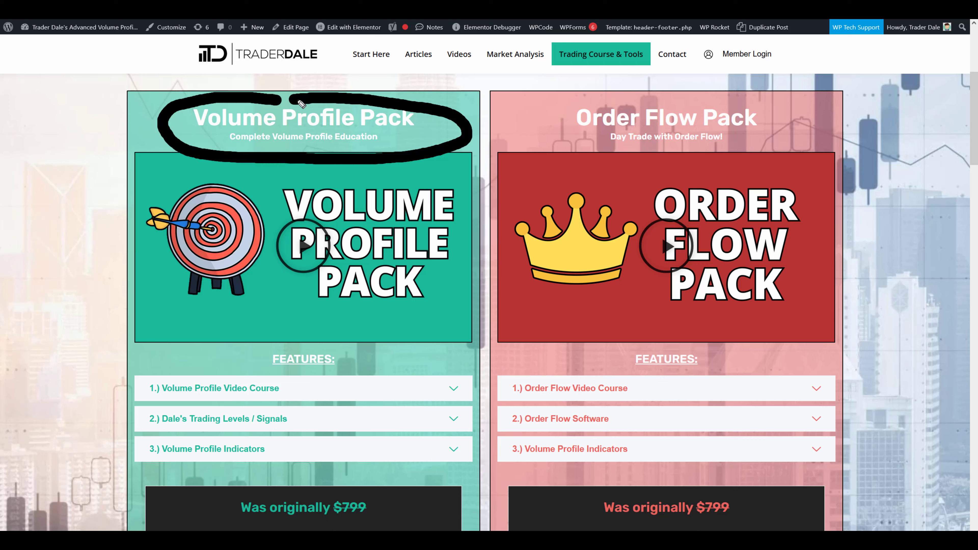
pyautogui.moveTo(656, 96)
pyautogui.mouseDown()
pyautogui.moveTo(534, 110)
pyautogui.moveTo(653, 99)
pyautogui.mouseUp()
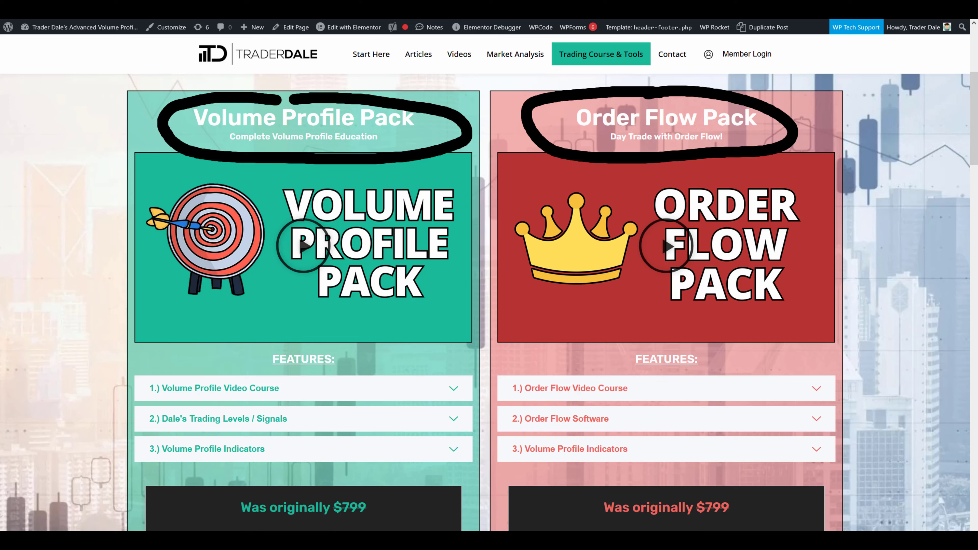
pyautogui.press('Escape')
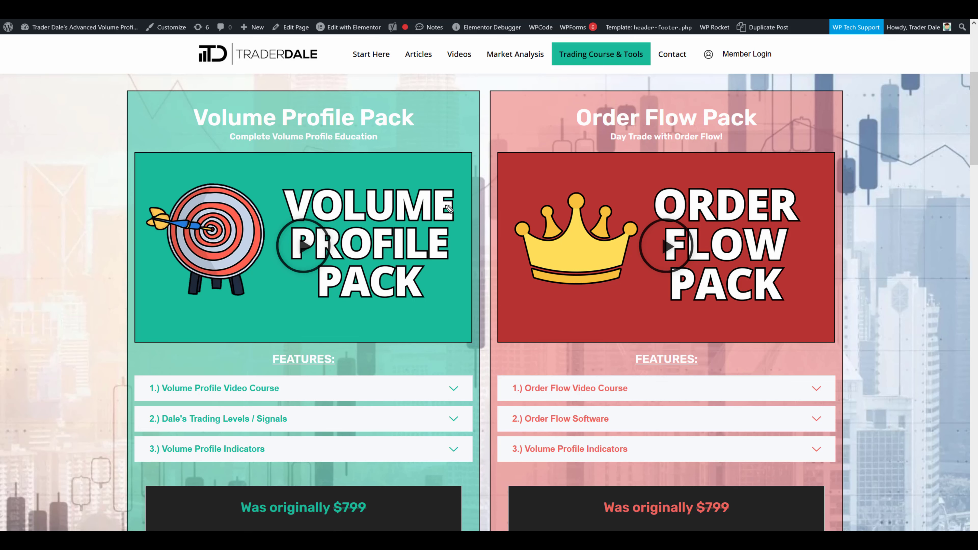
# Circle the video banners of the Volume Profile Pack and the Order Flow Pack, and clear the drawings.
pyautogui.moveTo(342, 172)
pyautogui.mouseDown()
pyautogui.moveTo(158, 192)
pyautogui.moveTo(366, 179)
pyautogui.moveTo(304, 176)
pyautogui.mouseUp()
pyautogui.moveTo(733, 165)
pyautogui.mouseDown()
pyautogui.moveTo(520, 297)
pyautogui.moveTo(697, 176)
pyautogui.mouseUp()
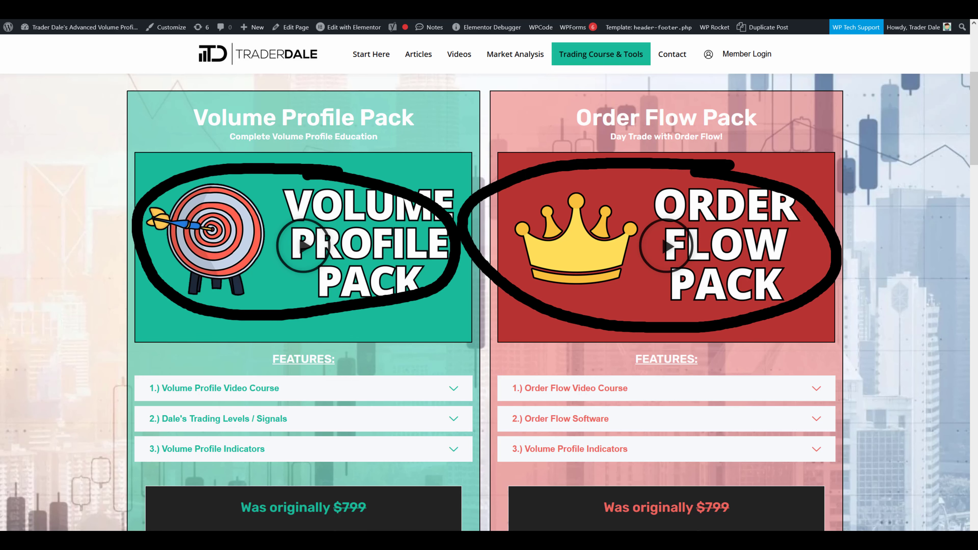
pyautogui.press('Escape')
# In the Combo Pack offer, underline Volume Profile and Order Flow Pack, circle the price box, underline $597, and clear the drawings.
pyautogui.scroll(-5, 787, 258)
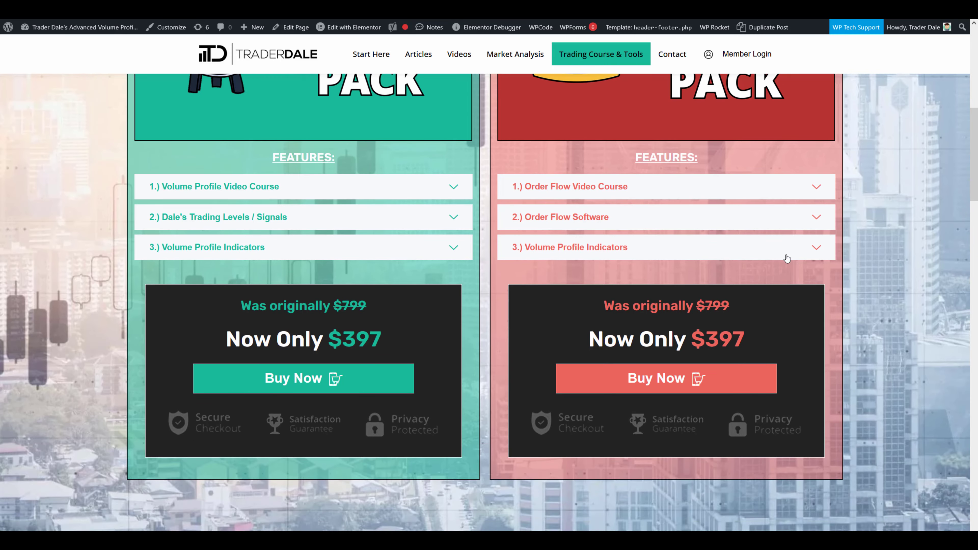
pyautogui.scroll(-15, 753, 287)
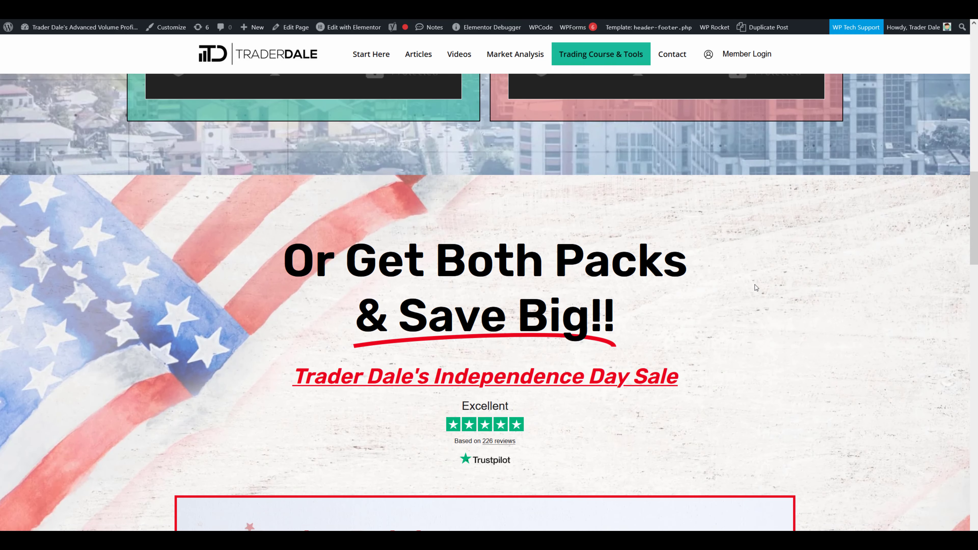
pyautogui.scroll(-3, 845, 273)
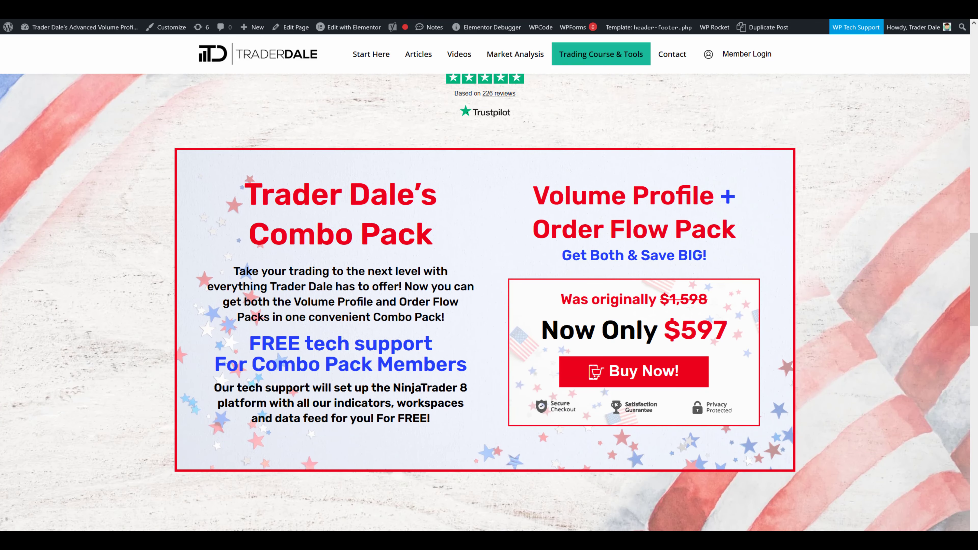
pyautogui.moveTo(538, 212); pyautogui.dragTo(723, 208)
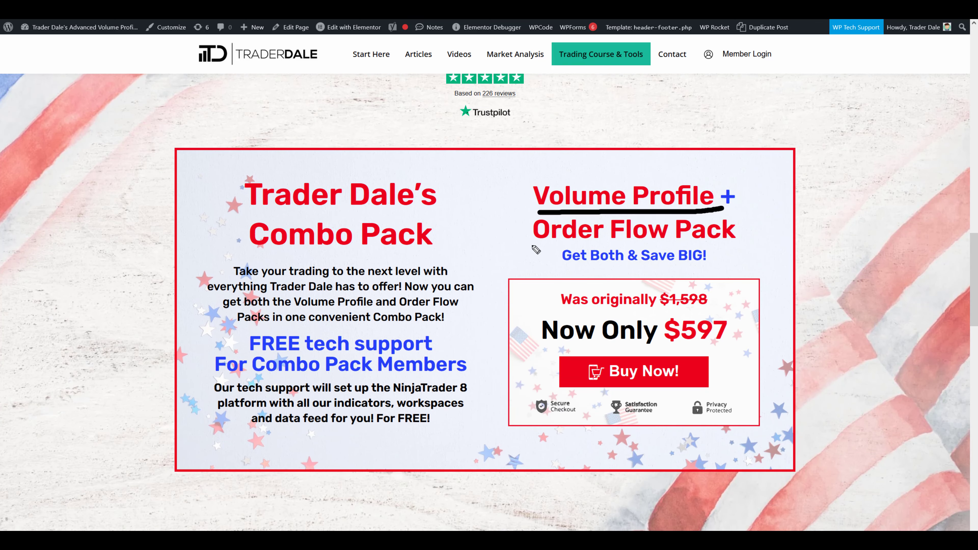
pyautogui.moveTo(528, 246); pyautogui.dragTo(725, 245)
pyautogui.moveTo(645, 275)
pyautogui.mouseDown()
pyautogui.moveTo(494, 334)
pyautogui.moveTo(789, 416)
pyautogui.moveTo(616, 279)
pyautogui.mouseUp()
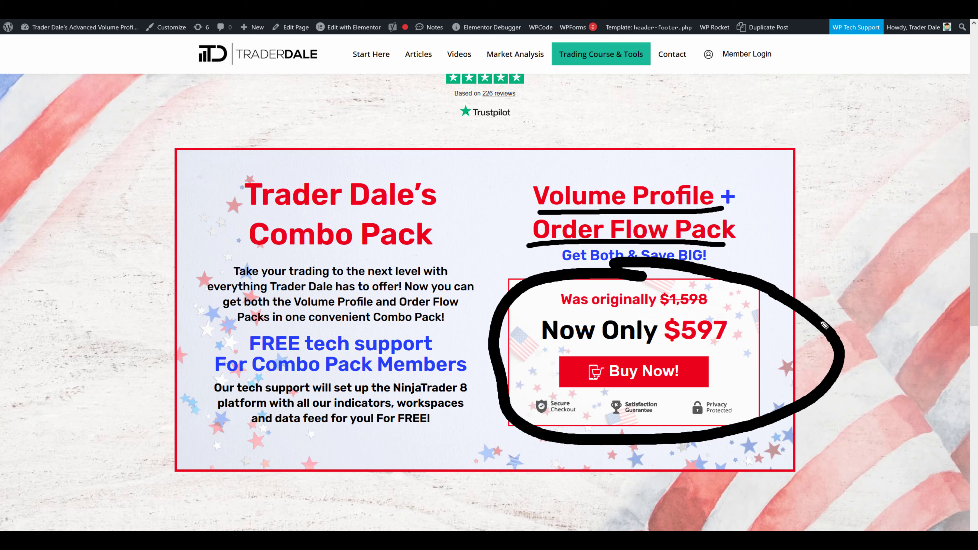
pyautogui.moveTo(657, 348); pyautogui.dragTo(753, 348)
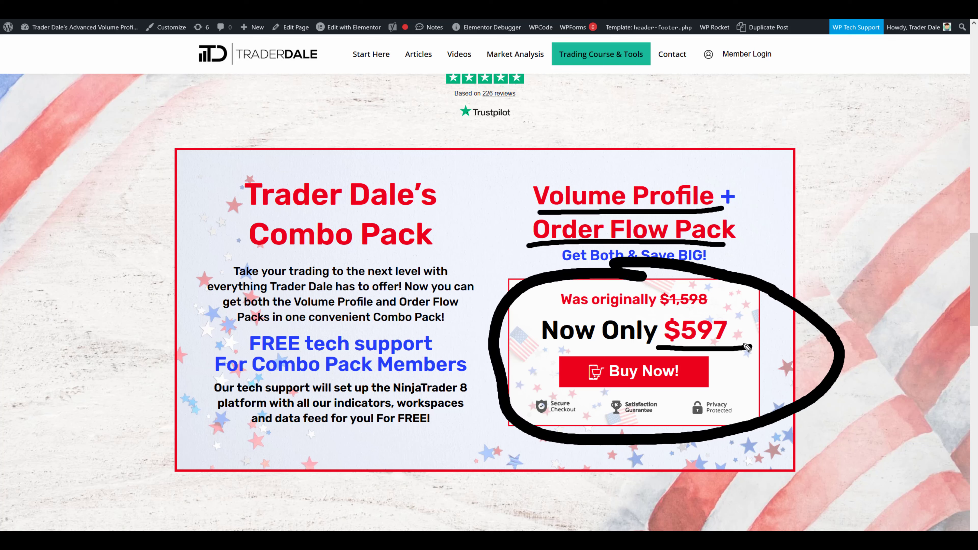
pyautogui.press('Escape')
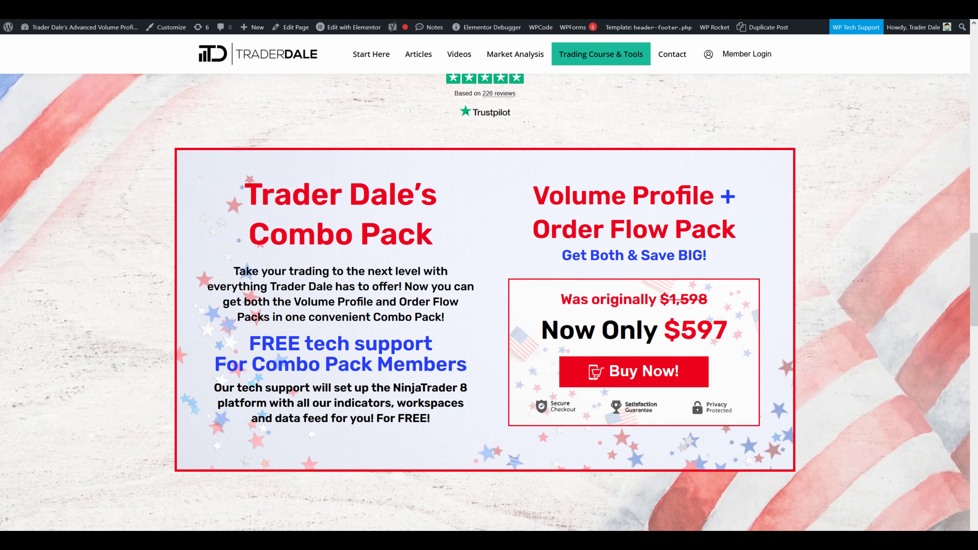